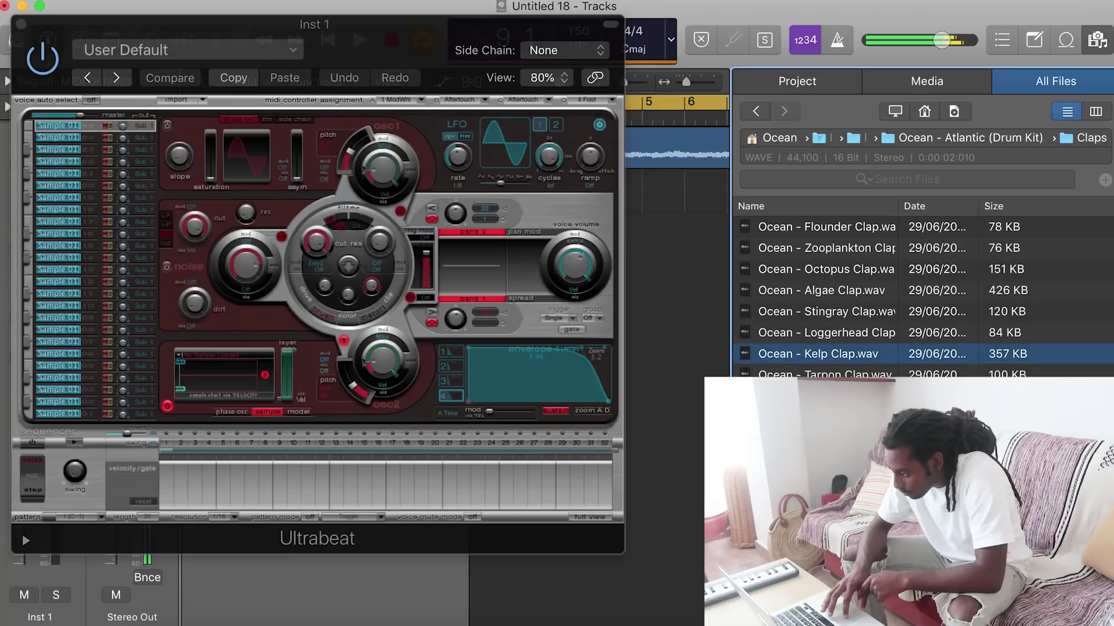
Audition the clap samples, load Ocean - Algae Clap.wav into Ultrabeat's sample oscillator, and play it back.
click(824, 332)
click(823, 290)
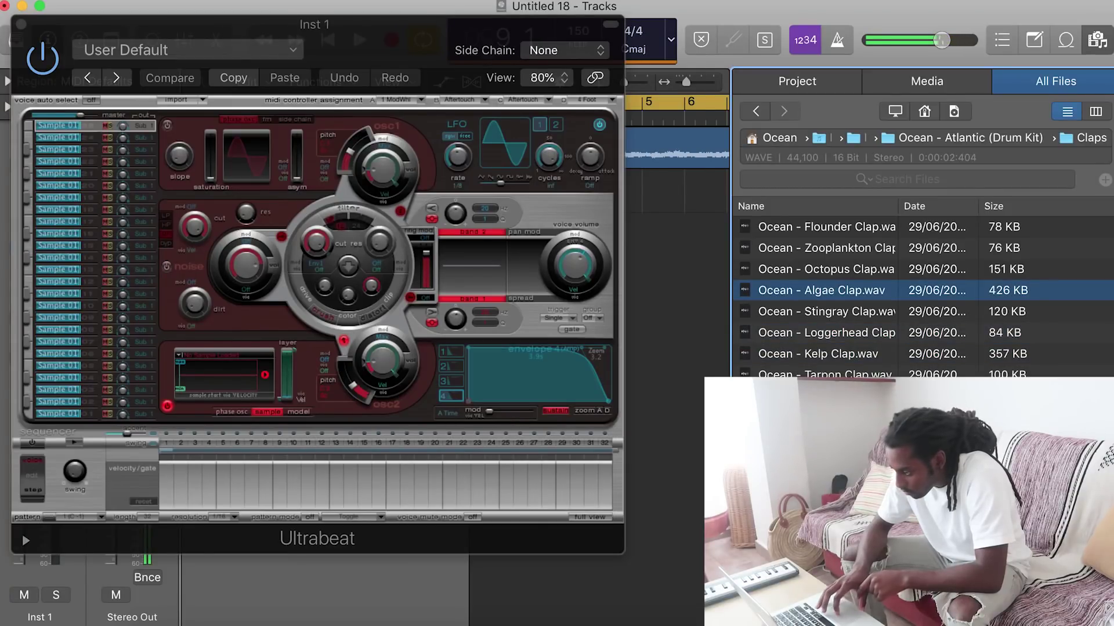
drag(823, 290, 194, 396)
drag(194, 396, 194, 395)
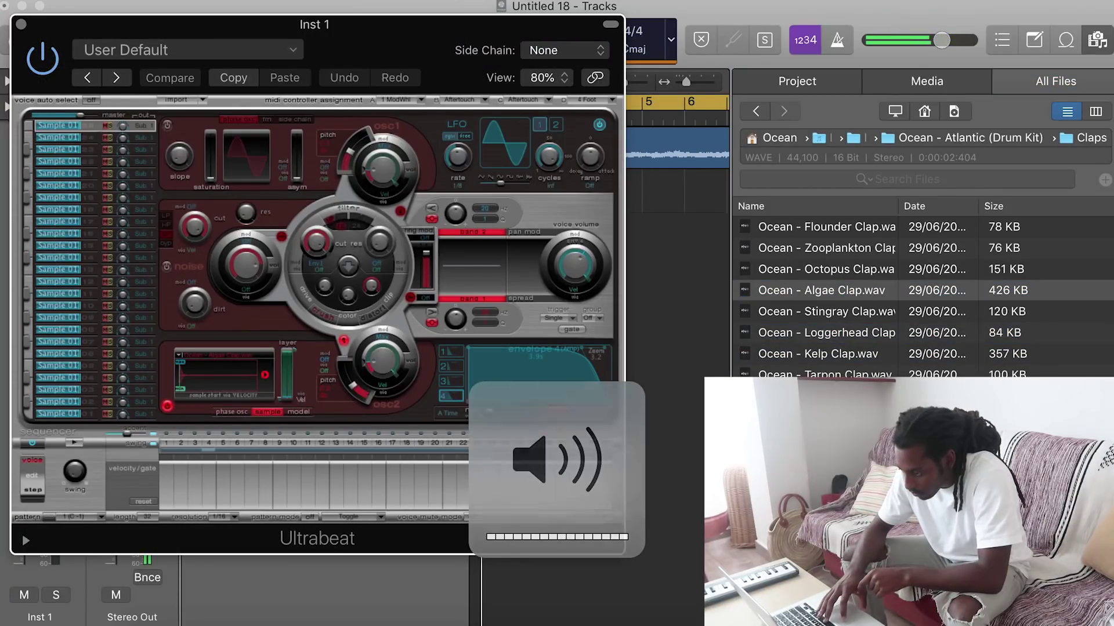
key(space)
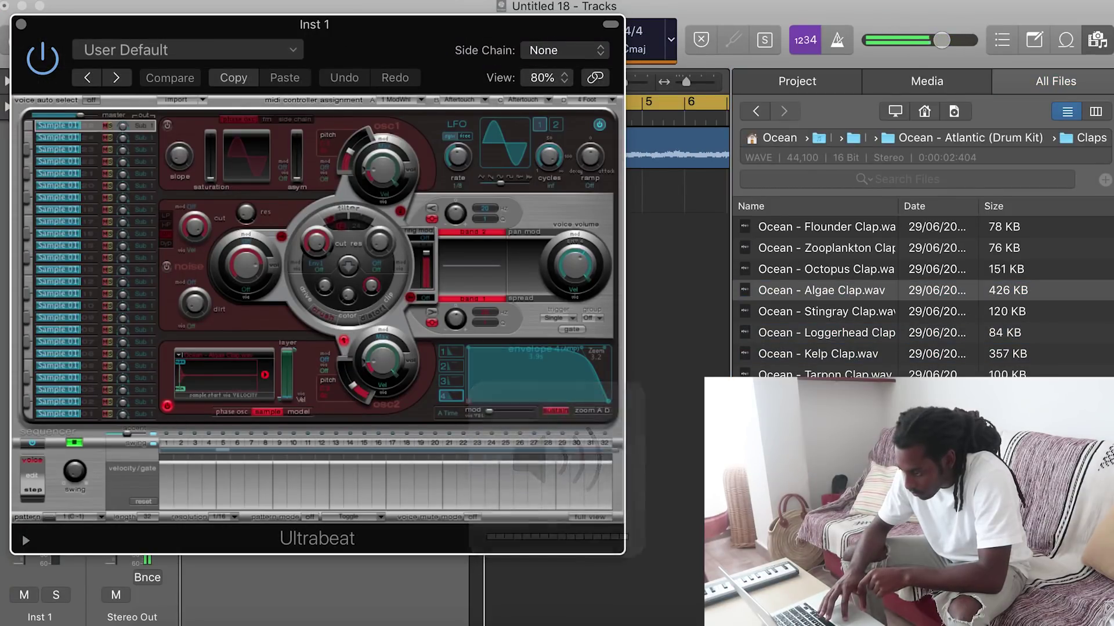
key(space)
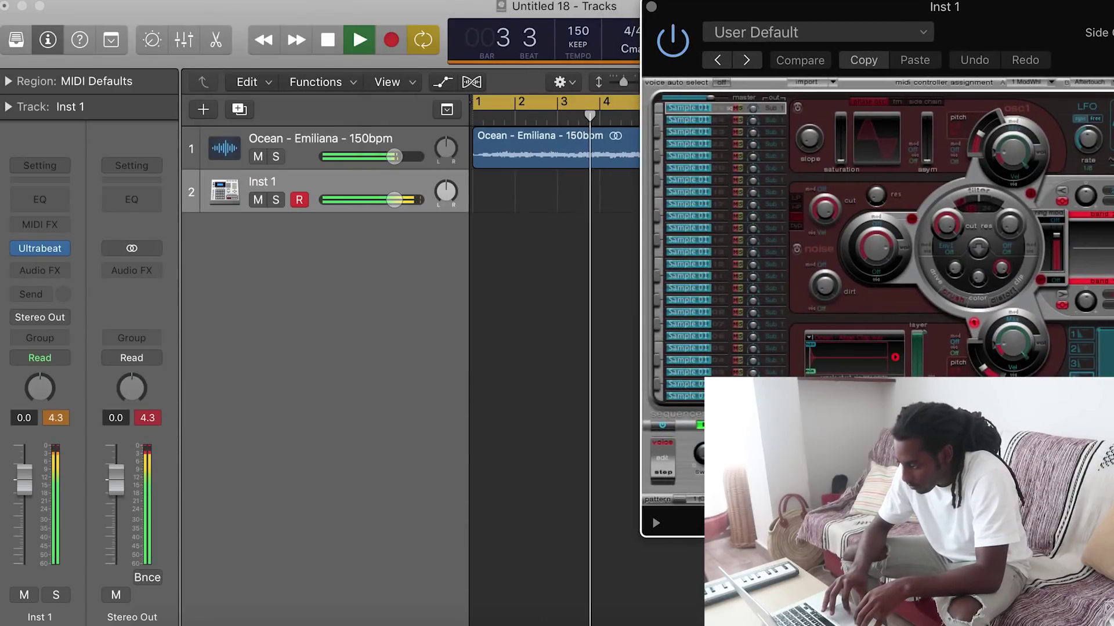
Place the Ultrabeat pattern on the Inst 1 track from bar 1 to bar 5 and create a duplicate track.
drag(680, 499, 505, 212)
drag(680, 500, 591, 246)
click(580, 191)
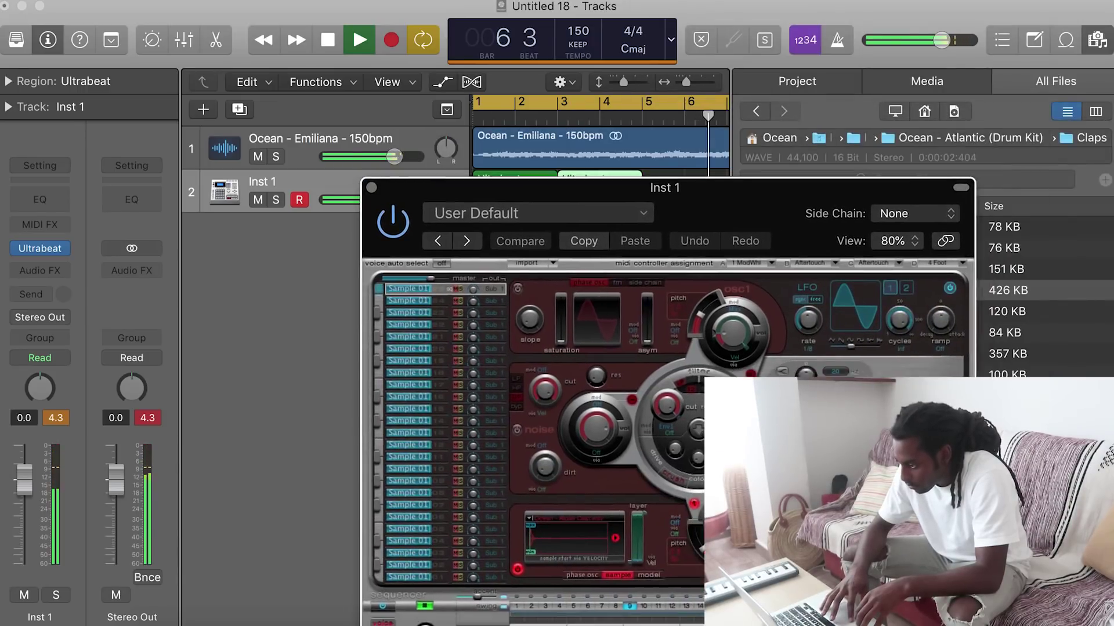
drag(522, 187, 544, 142)
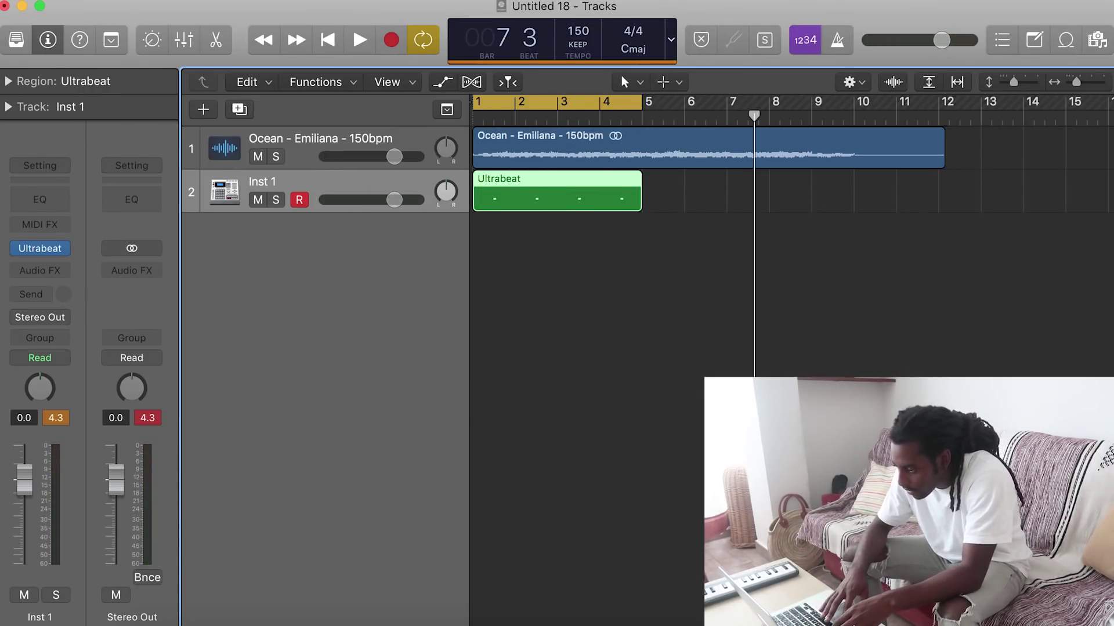
key(super+d)
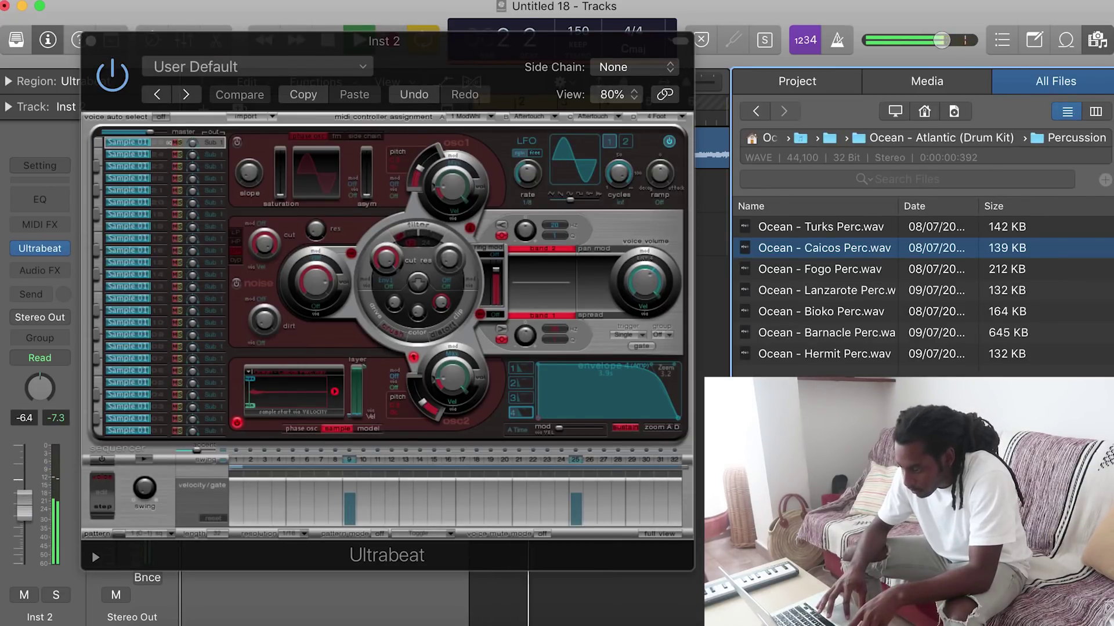
Load Ocean - Lanzarote Perc.wav into Ultrabeat's sample oscillator on Inst 2 and close the open plug-in windows.
drag(823, 290, 293, 386)
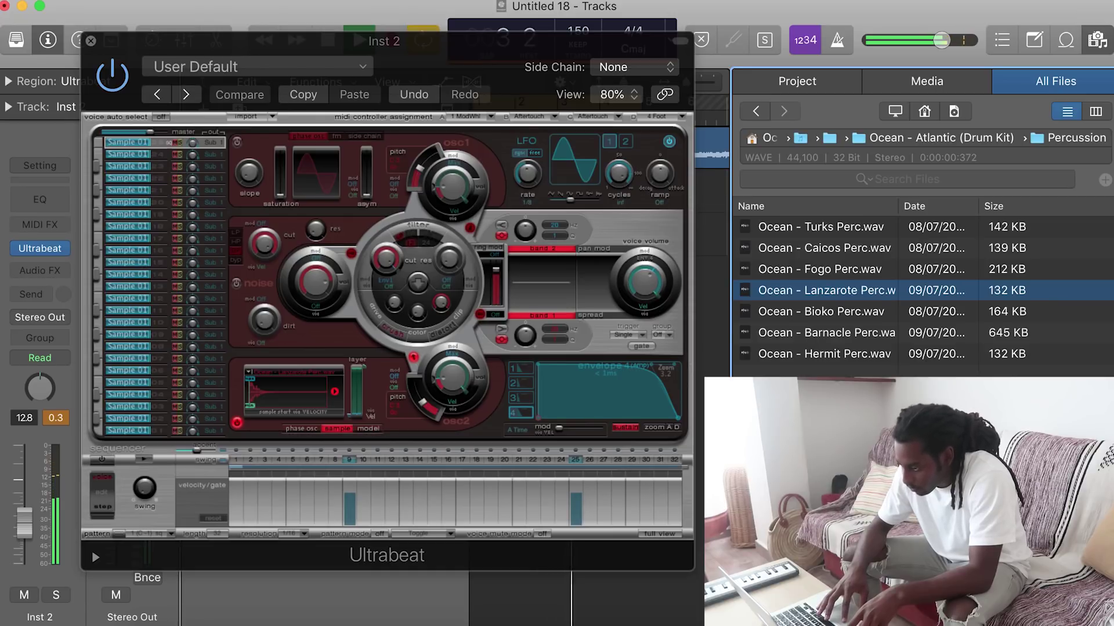
click(90, 40)
click(546, 360)
key(space)
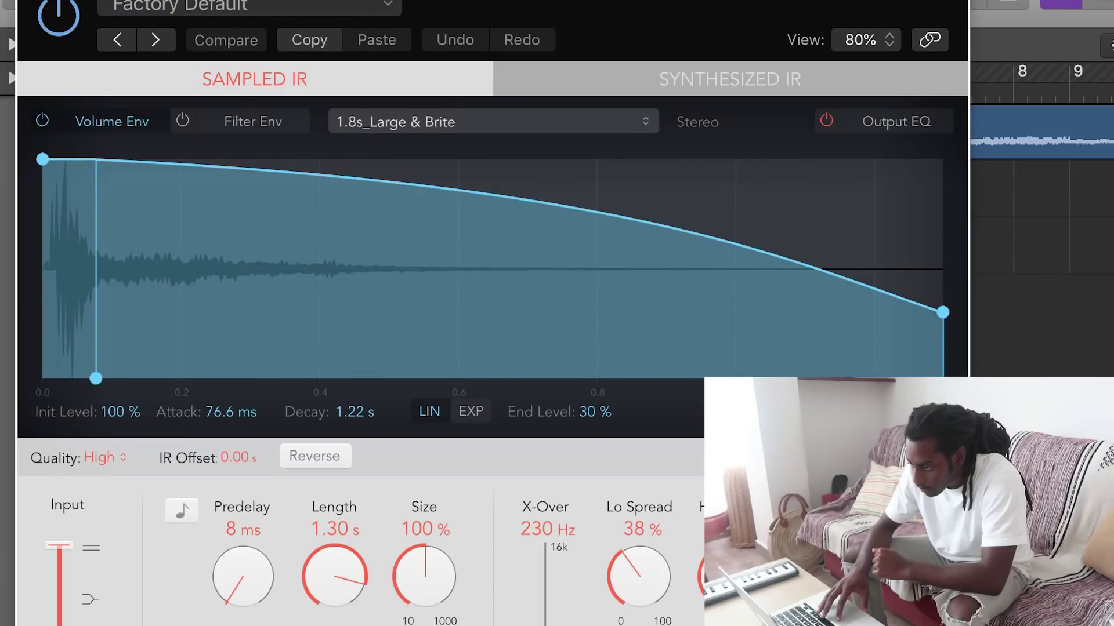
key(super+w)
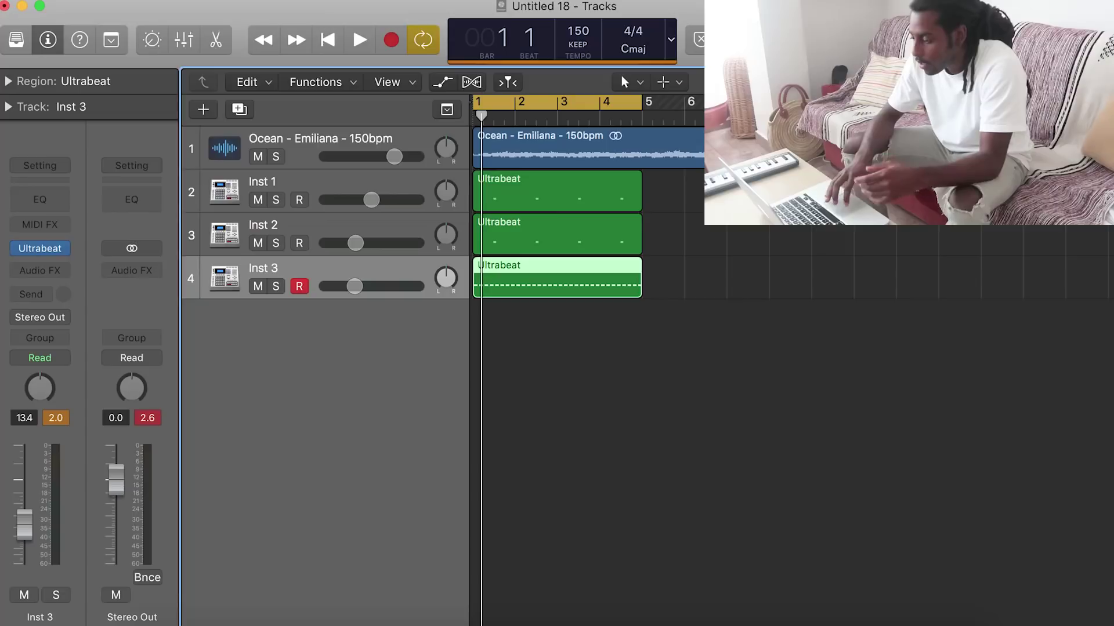
Open the Inst 3 Ultrabeat region in the Piano Roll and enlarge the editor.
key(p)
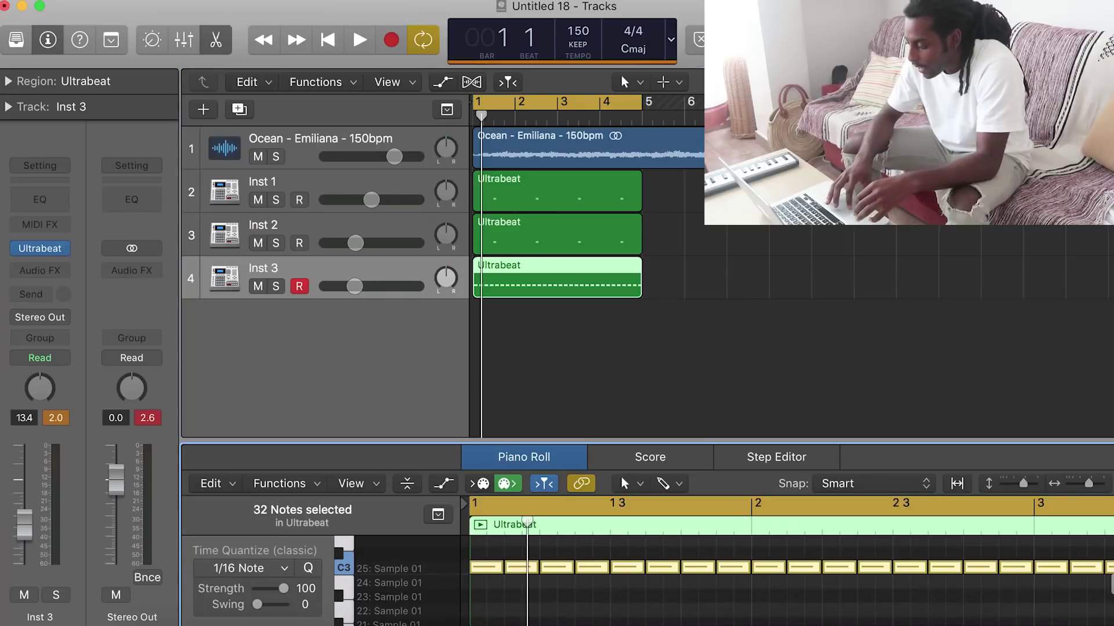
drag(647, 442, 647, 248)
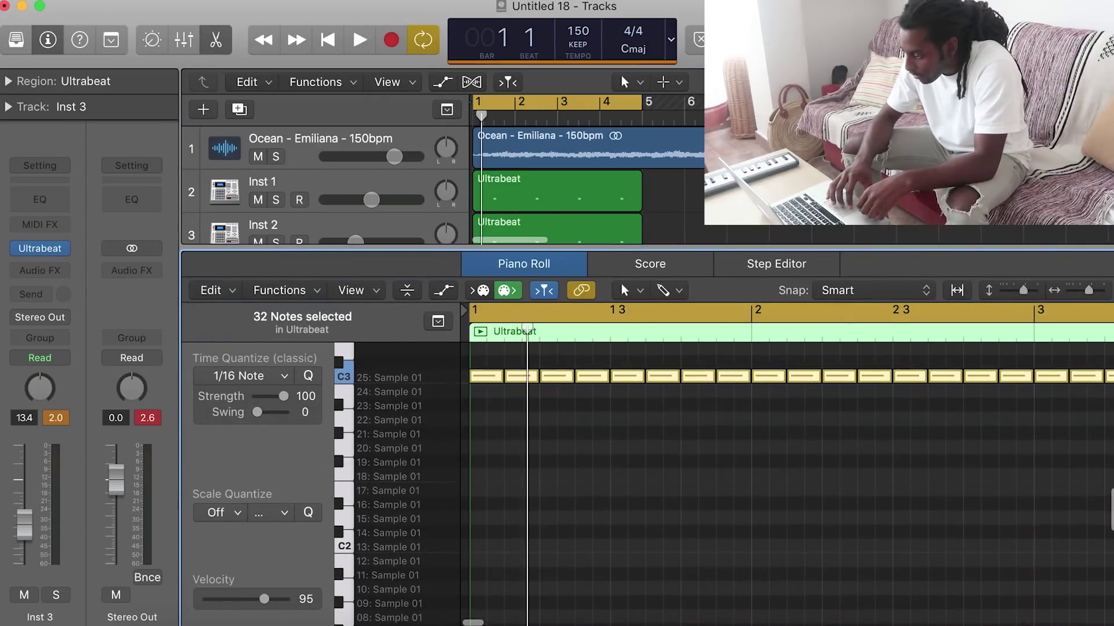
scroll(646, 464, up, 5)
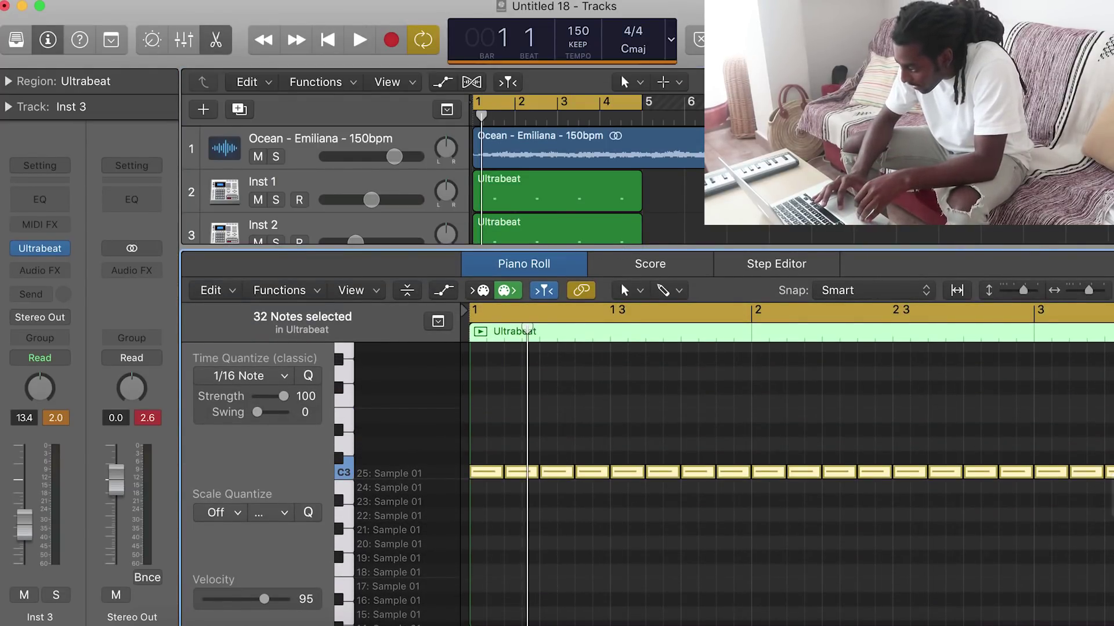
Shift all 32 Inst 3 notes slightly later than the grid and play back the loop.
key(super+Right)
key(super+Right)
scroll(789, 464, left, 5)
drag(537, 472, 560, 472)
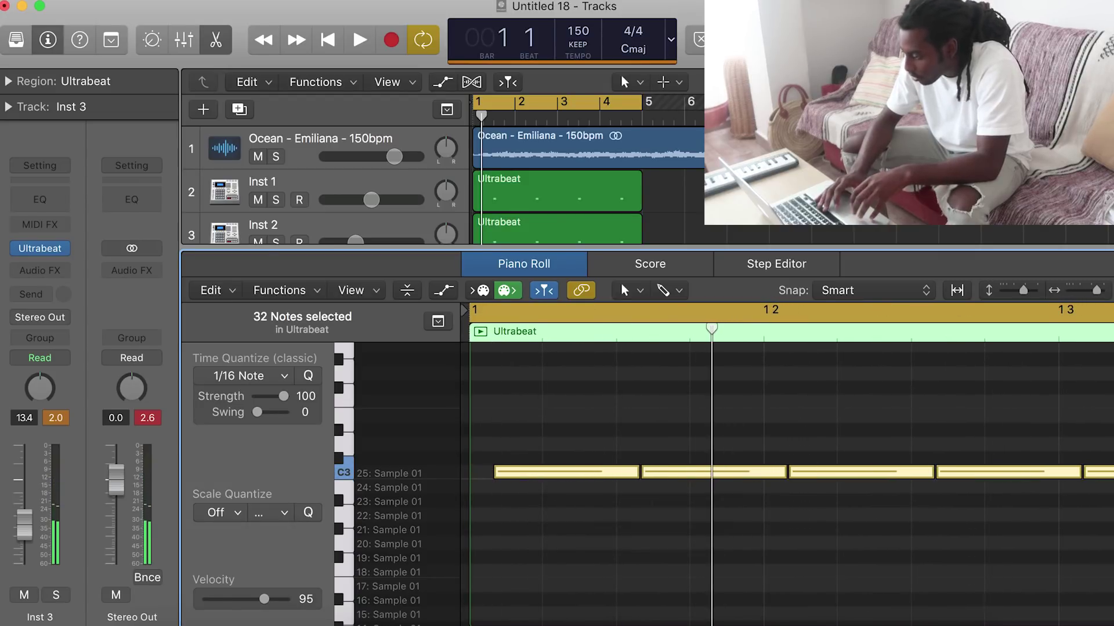
key(space)
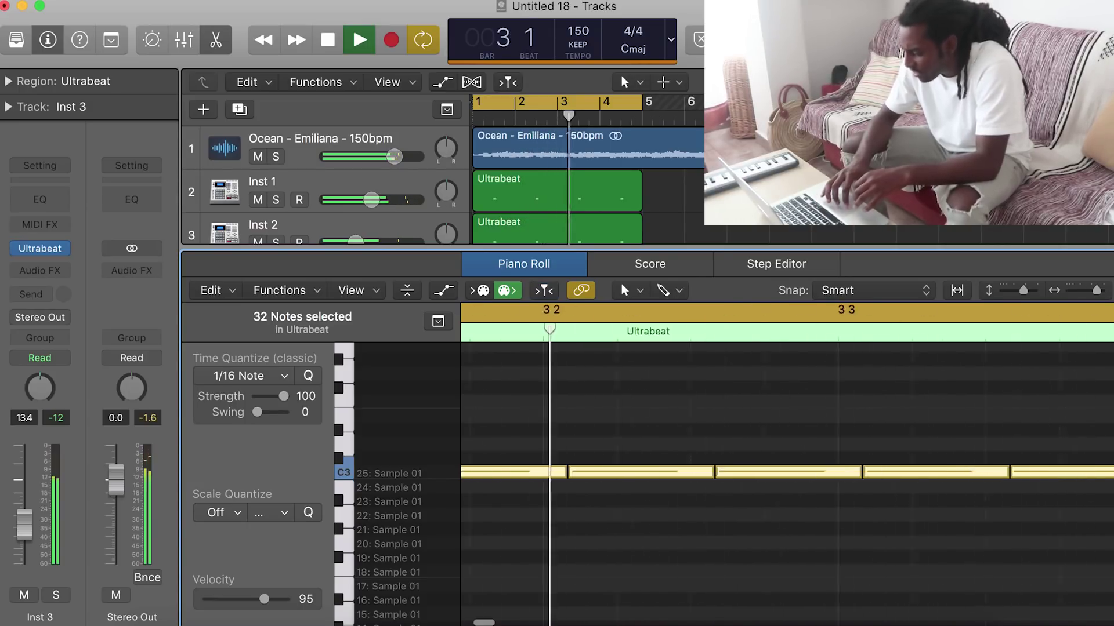
key(space)
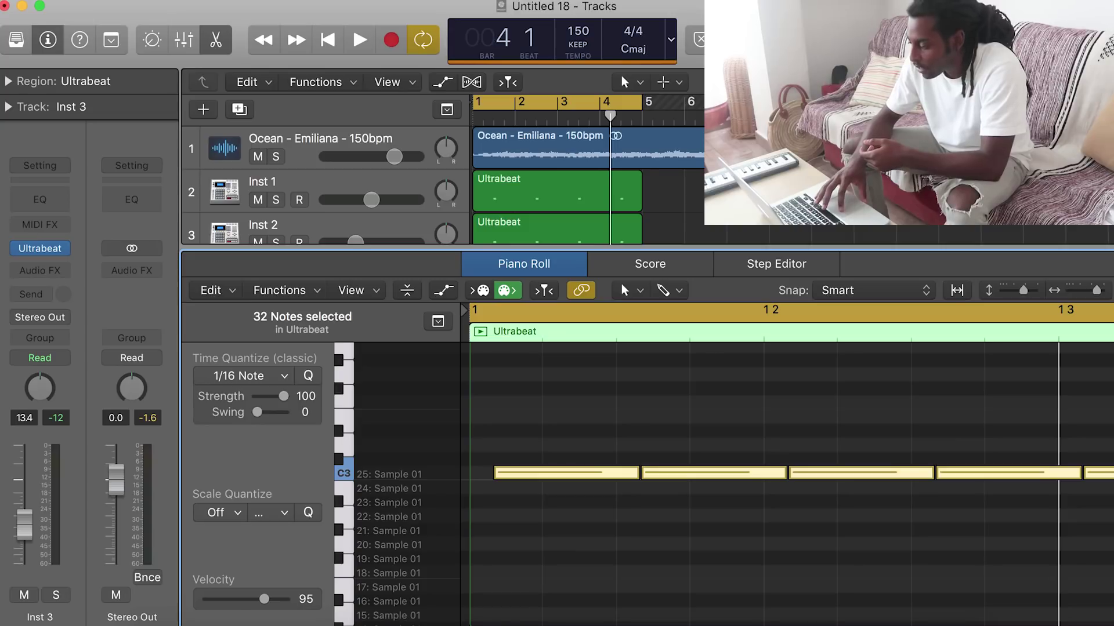
Try a smaller delay by moving the 32 notes slightly earlier, audition it, and undo the shift.
drag(540, 472, 525, 472)
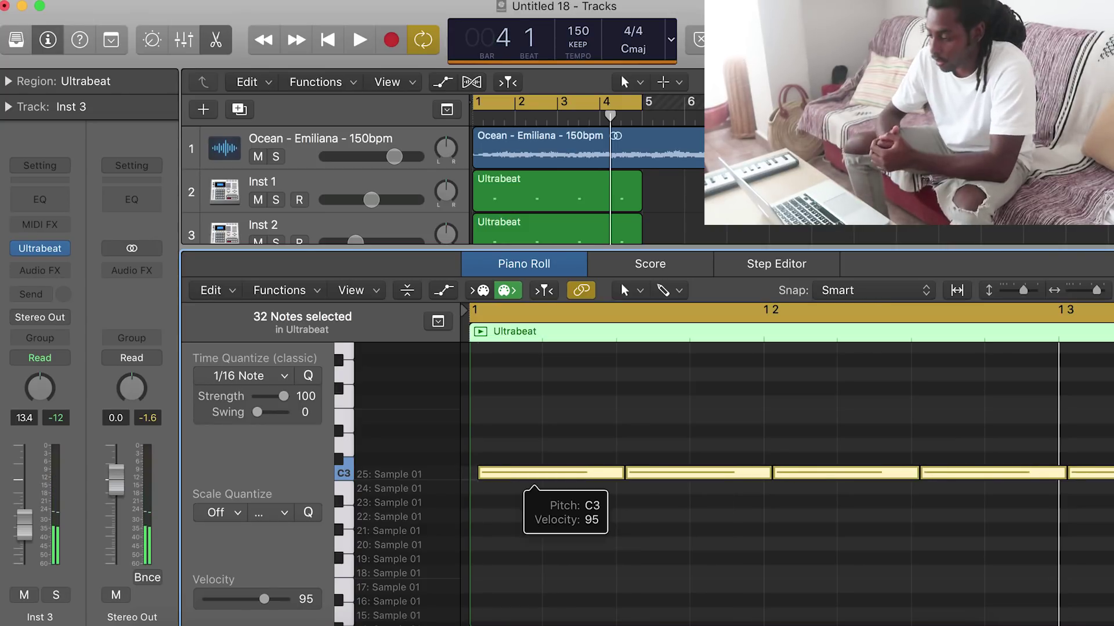
key(space)
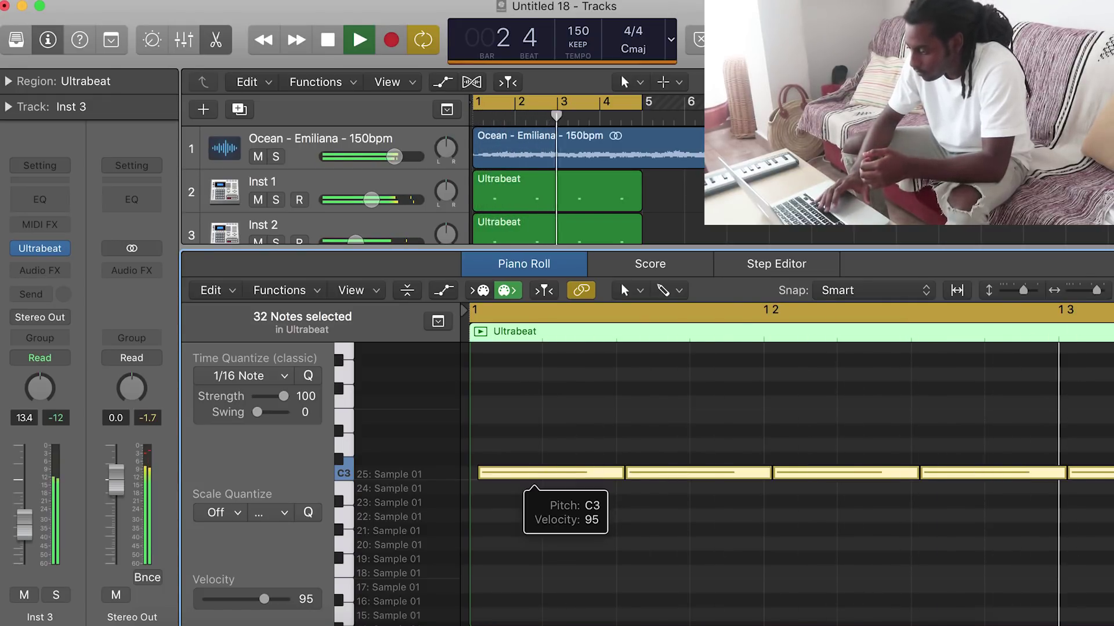
key(space)
key(super+z)
Lower the last two notes of bar 1 to A#3 and G#3 and play back the melody.
scroll(748, 464, down, 2)
scroll(748, 464, left, 3)
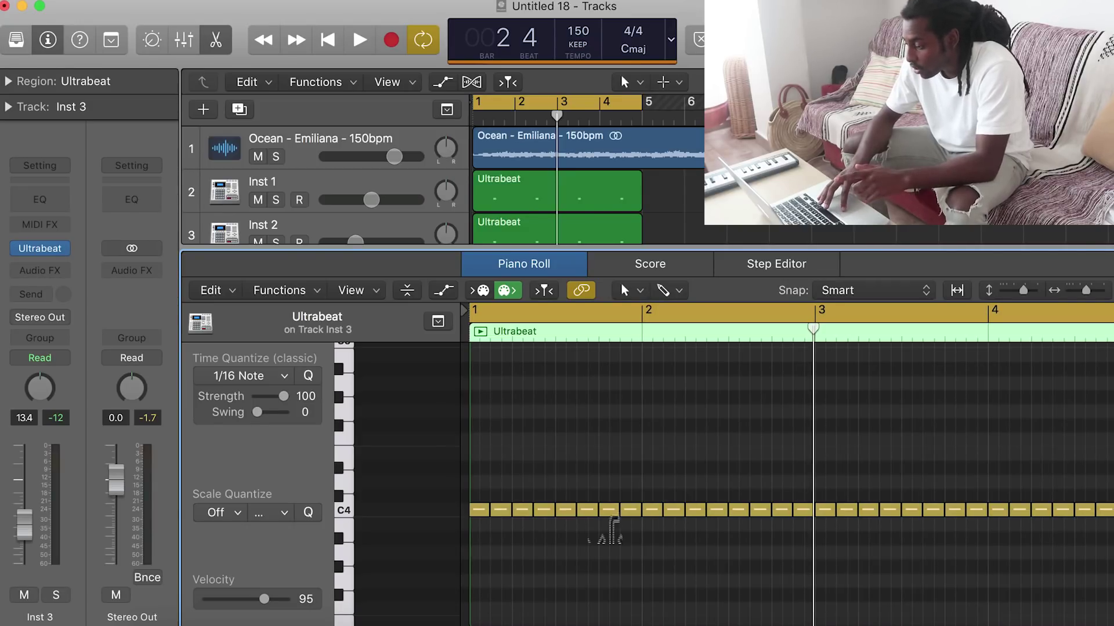
drag(608, 509, 631, 566)
key(space)
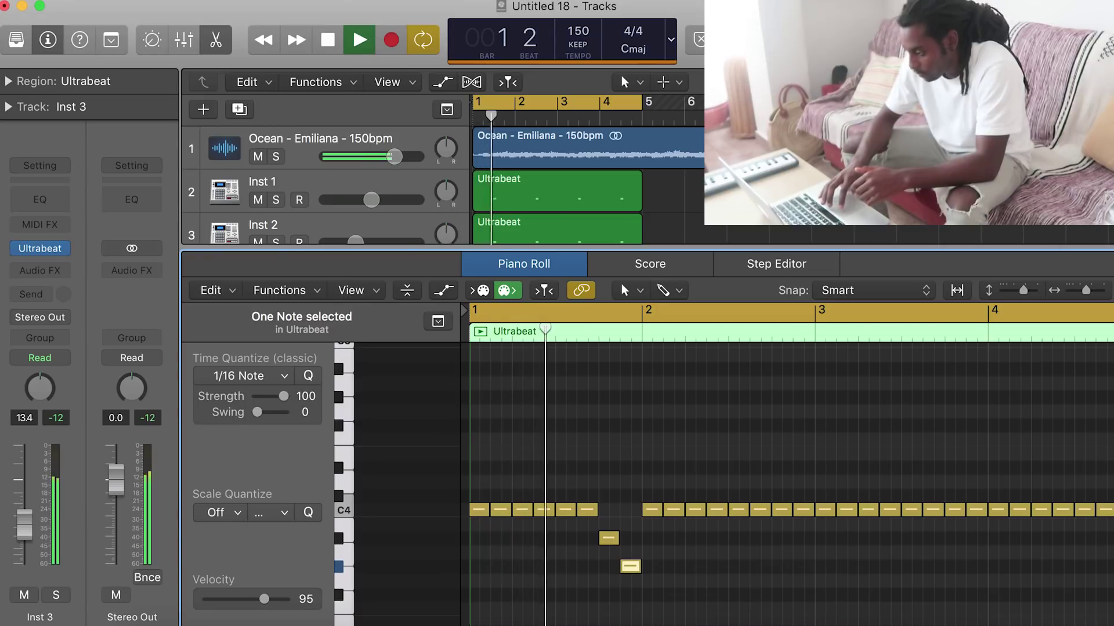
Raise the last two notes of bar 2 to D4 and play back the change.
scroll(631, 566, right, 1)
key(space)
drag(775, 531, 746, 510)
drag(747, 510, 746, 511)
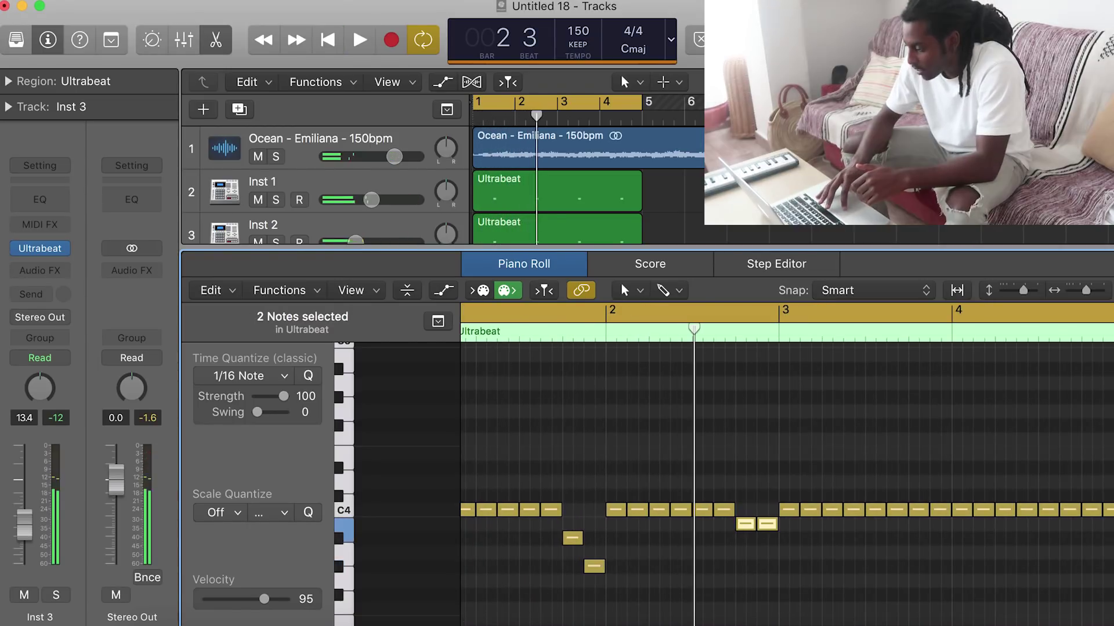
key(alt+Up)
key(alt+Up)
key(space)
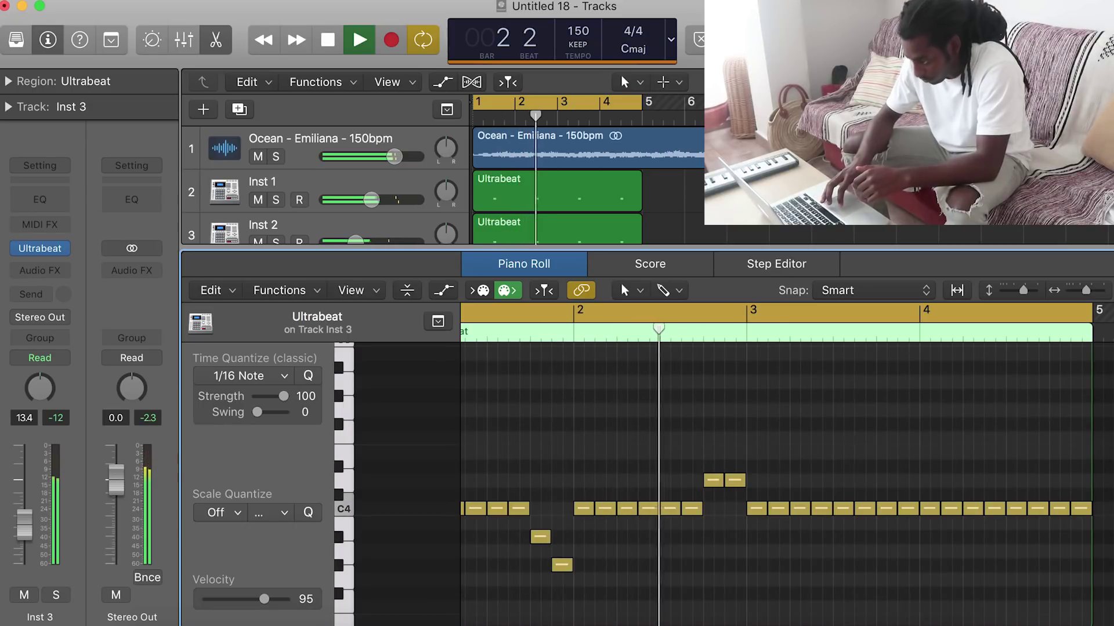
Lower the last two notes of bar 3 to A#3 and G#3 and play back the change.
key(space)
drag(887, 508, 907, 565)
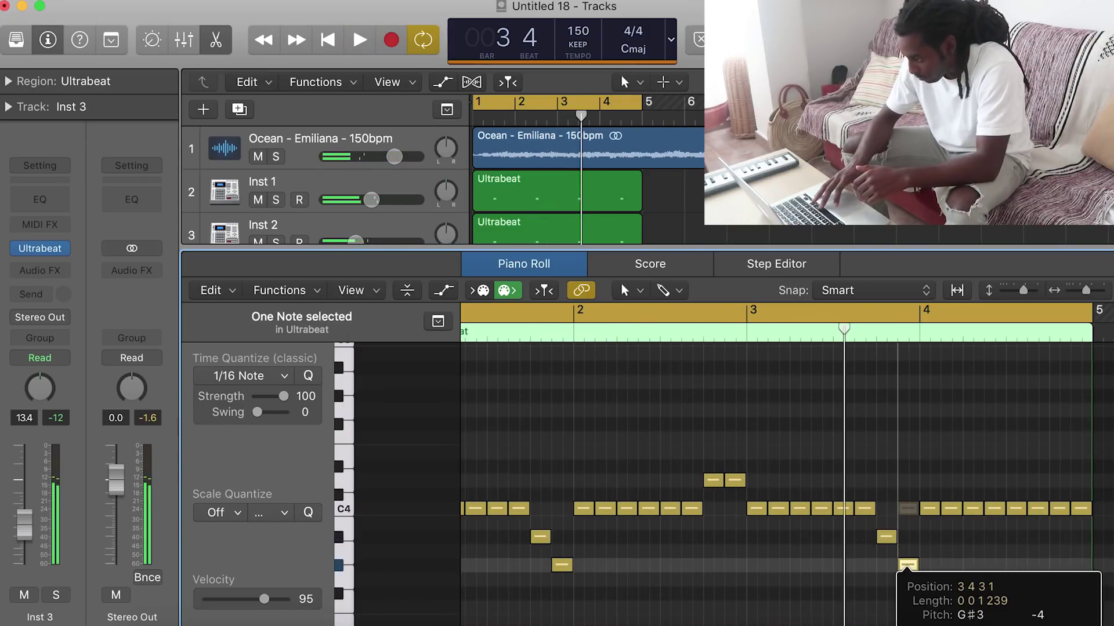
key(space)
Raise the last four notes of bar 4 to D4 and play through the loop.
drag(1069, 529, 1081, 480)
click(1080, 509)
click(1076, 522)
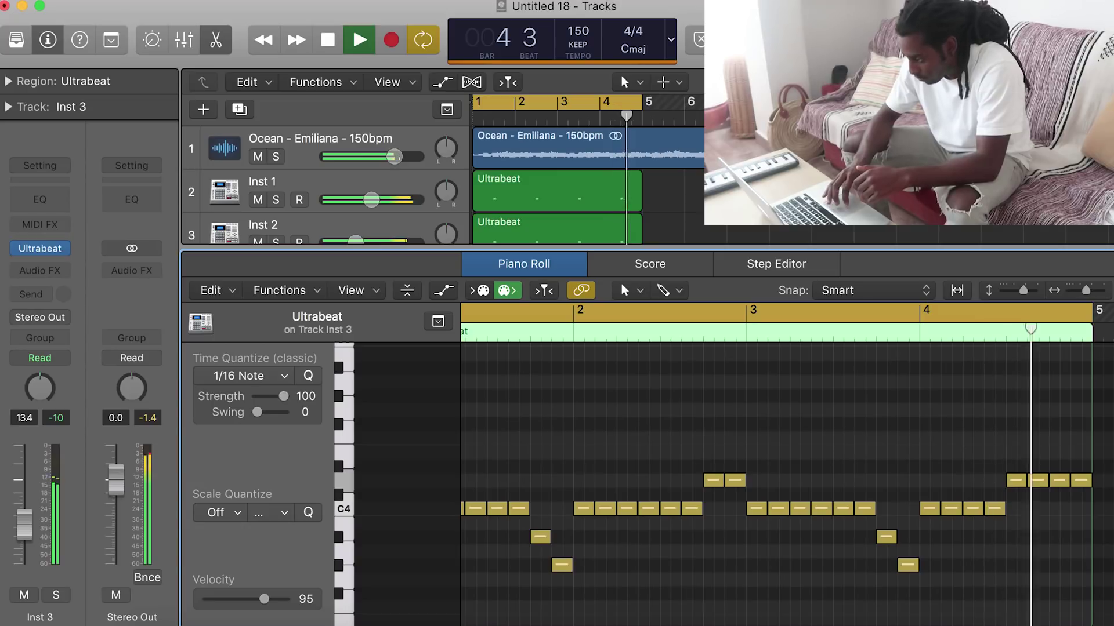
key(space)
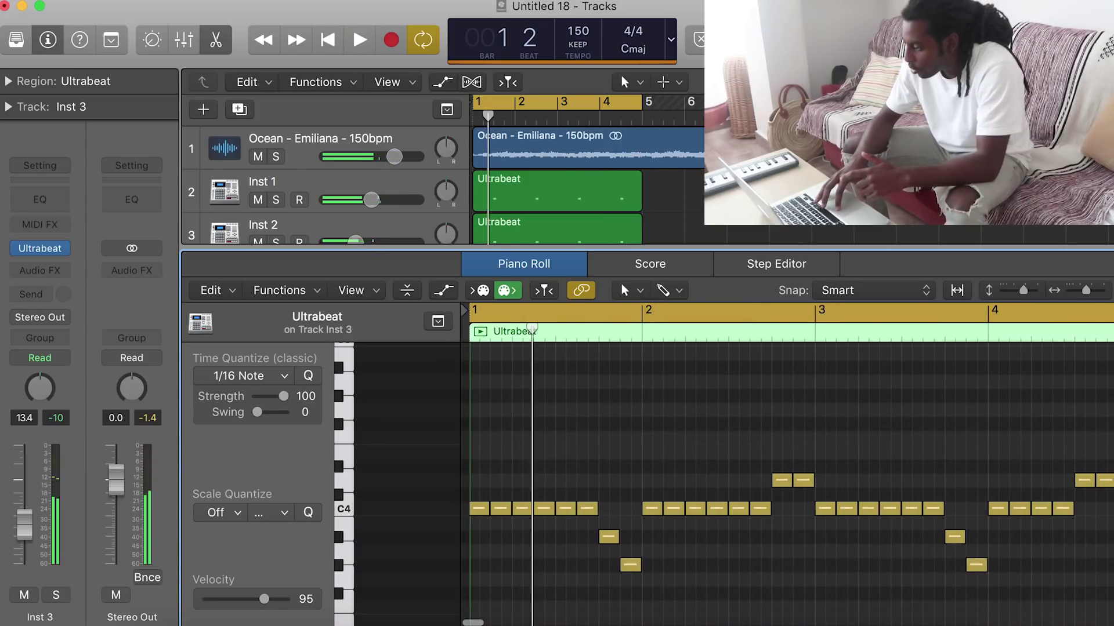
Switch the Piano Roll to the Scissors tool and return to the start of the region.
key(super+Right)
key(super+Left)
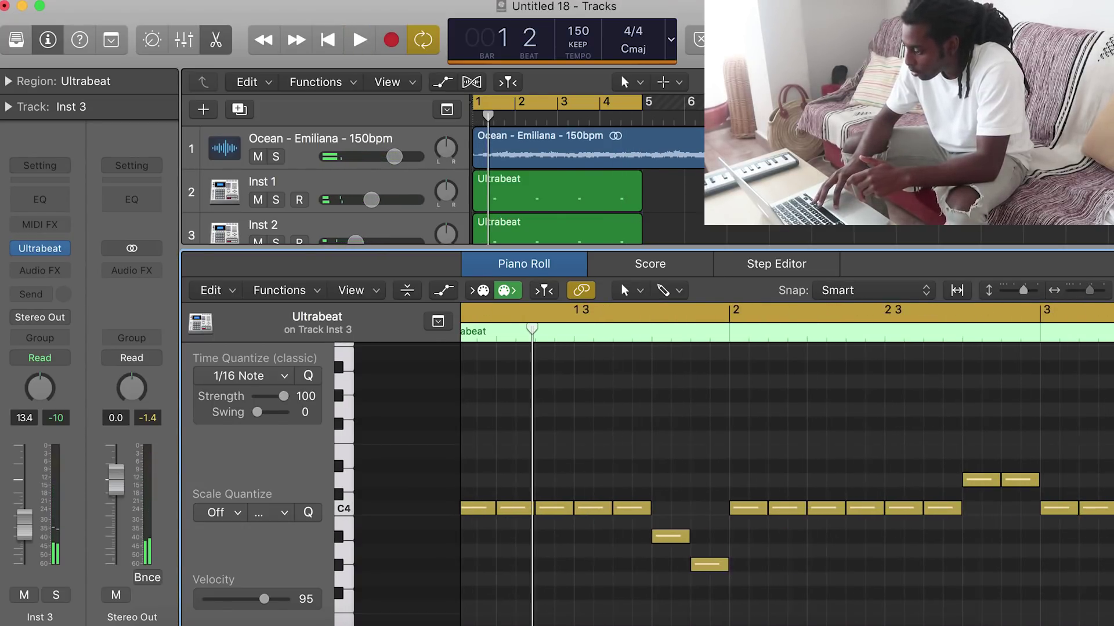
click(631, 291)
click(693, 406)
scroll(693, 417, left, 2)
key(space)
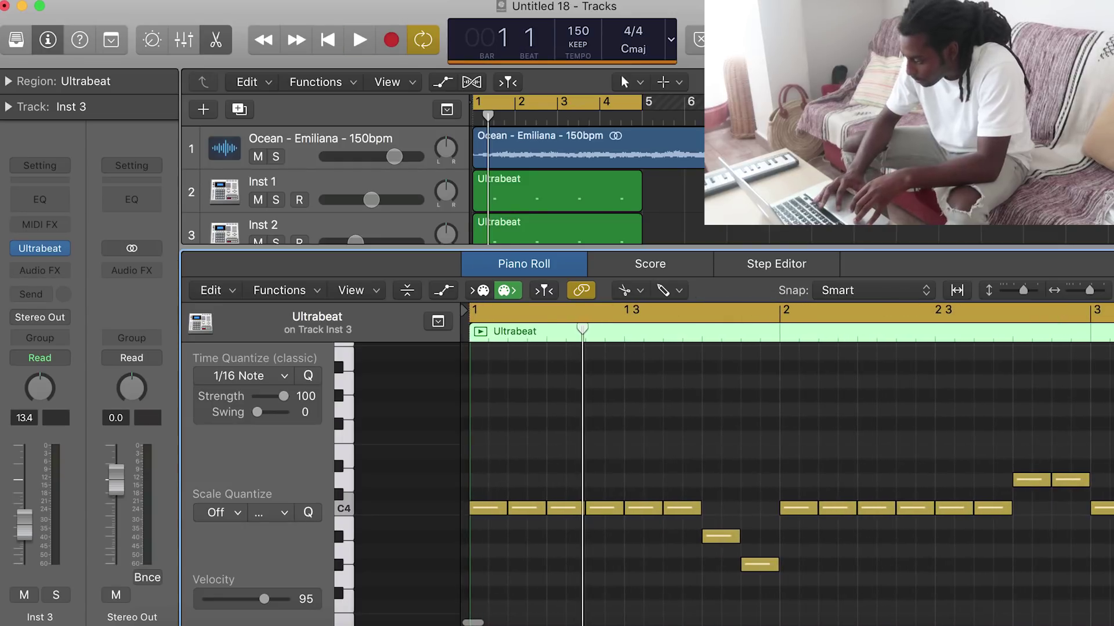
Try splitting the fifth note of bar 1 in half and its first half again, and audition the roll.
key(space)
click(646, 511)
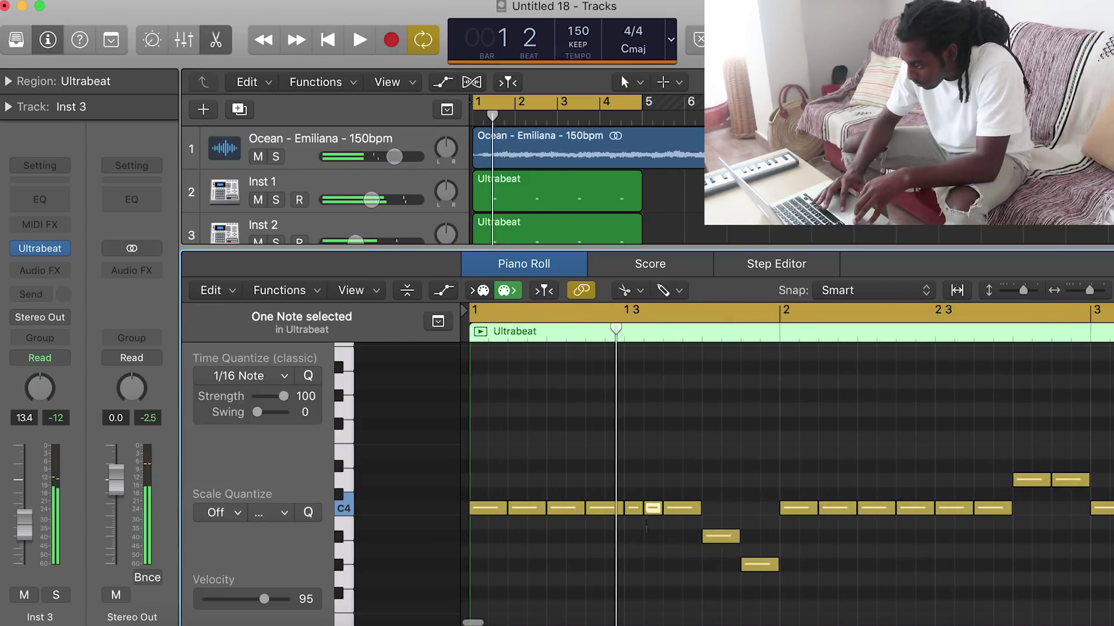
click(634, 508)
key(space)
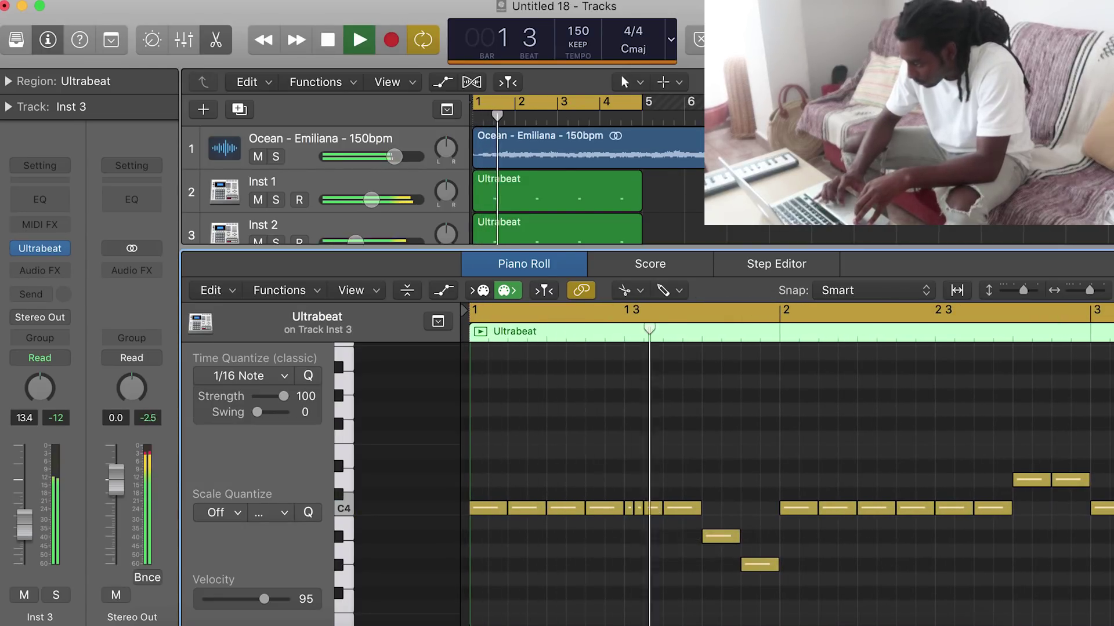
key(space)
key(space)
Undo the splits in the fifth note of bar 1 and play back the loop.
key(super+z)
key(space)
key(space)
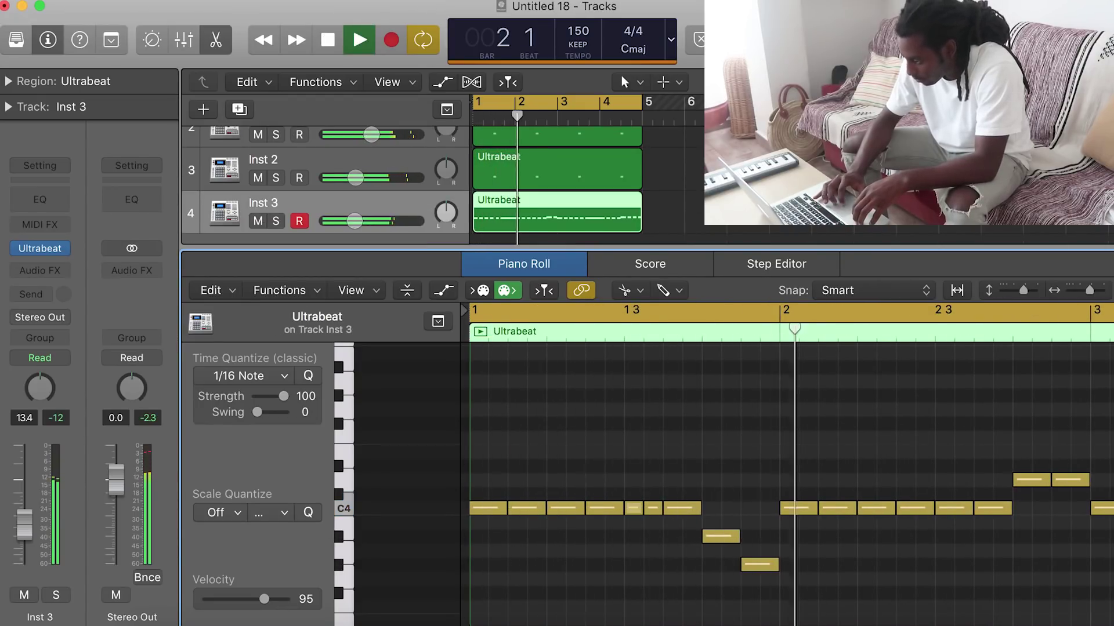
key(space)
key(space)
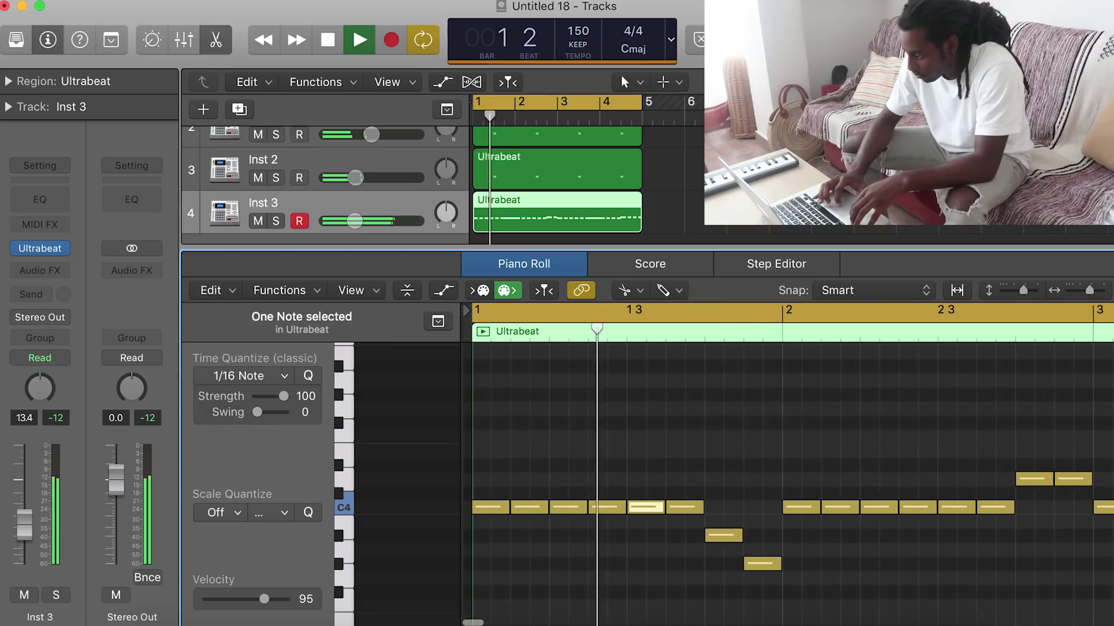
Split the first note of bar 2 in half and play back the loop.
click(802, 508)
key(space)
key(space)
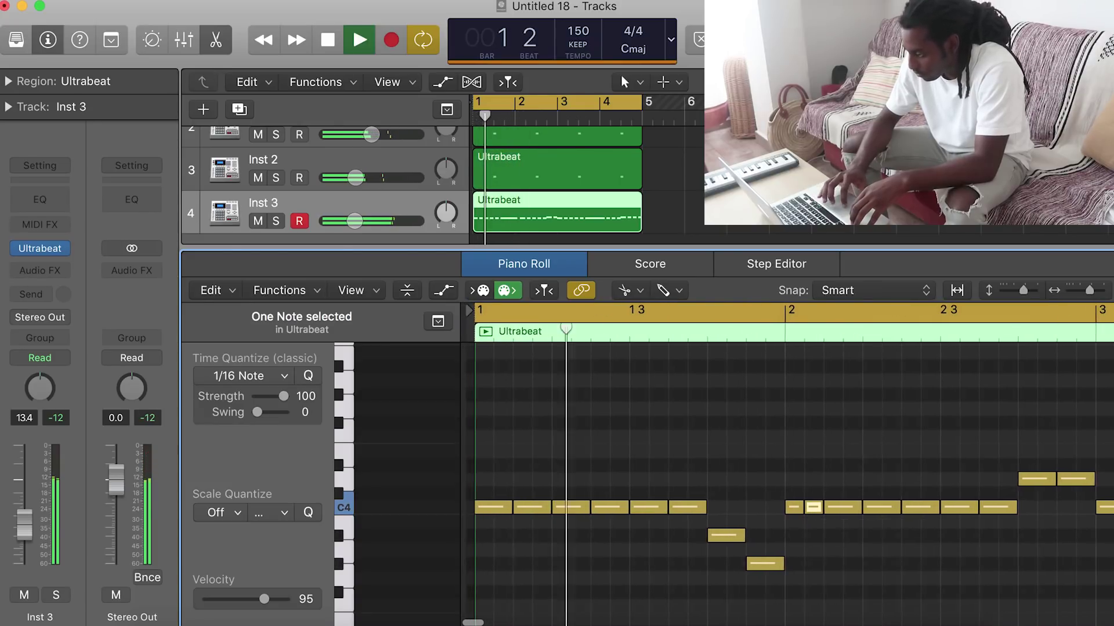
click(806, 536)
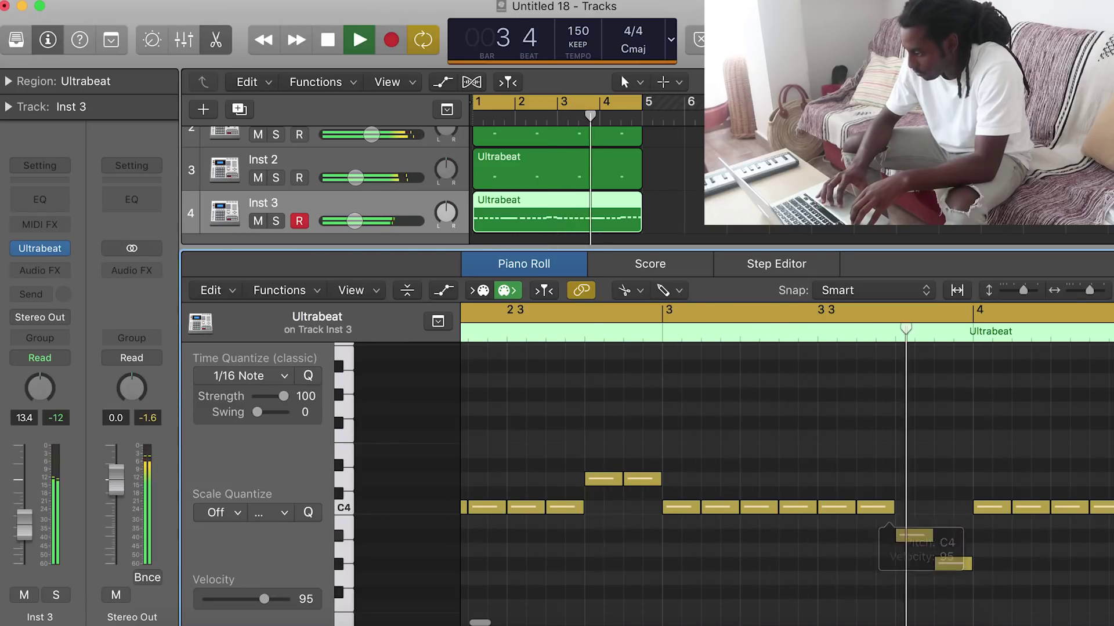
Split the fourth note of bar 4 in half and play back the result.
key(space)
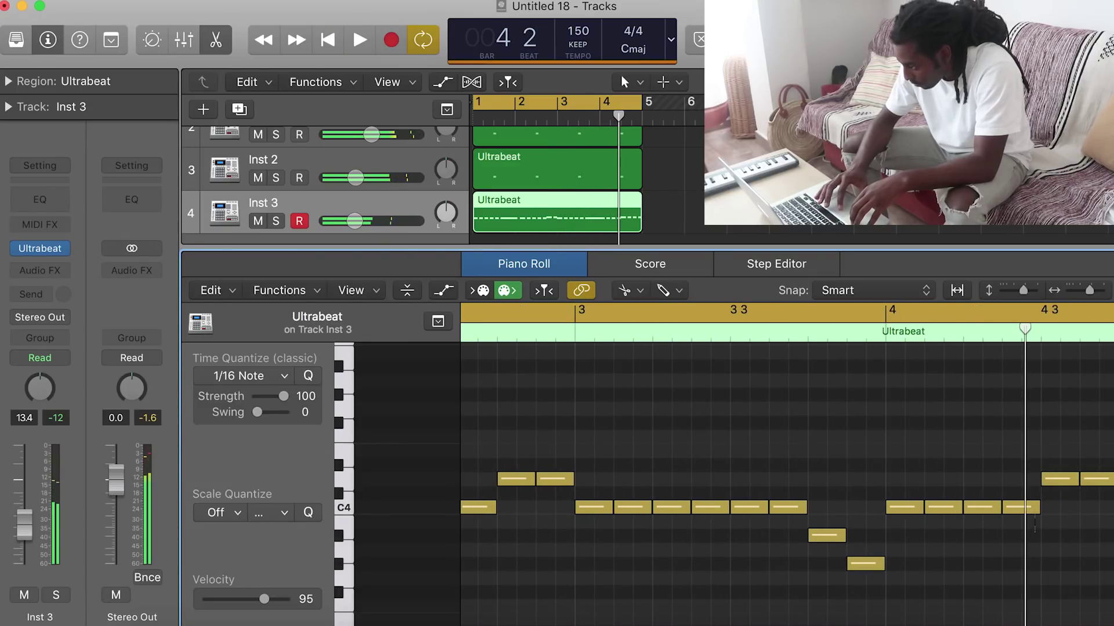
click(1027, 509)
key(space)
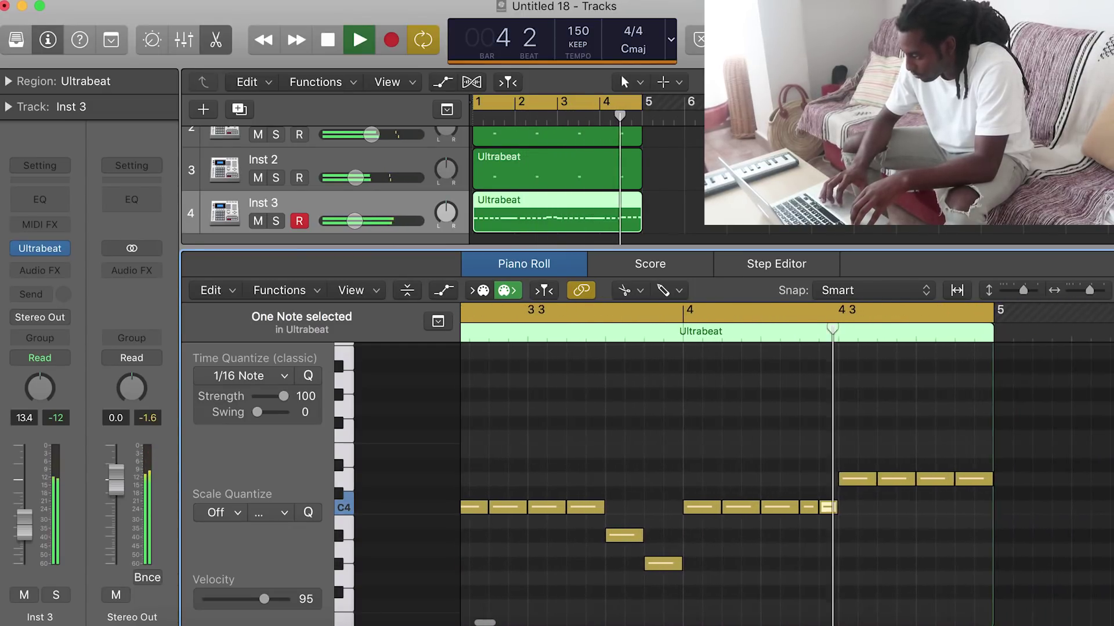
Undo the split of the fourth note in bar 4, split the fifth note in half instead, and play back the loop.
key(space)
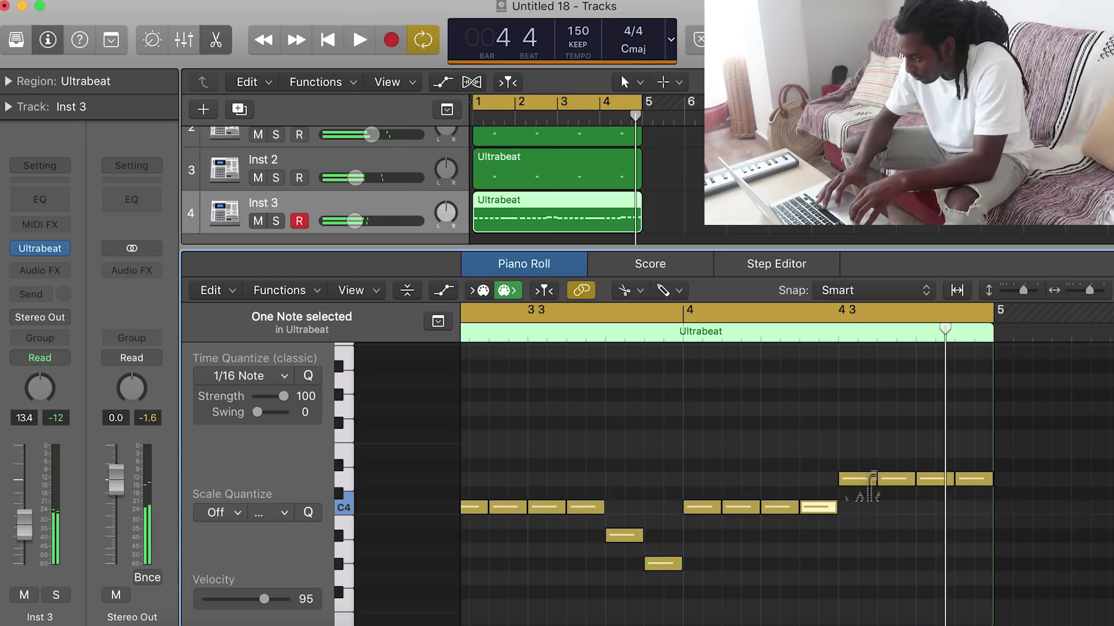
click(870, 479)
key(space)
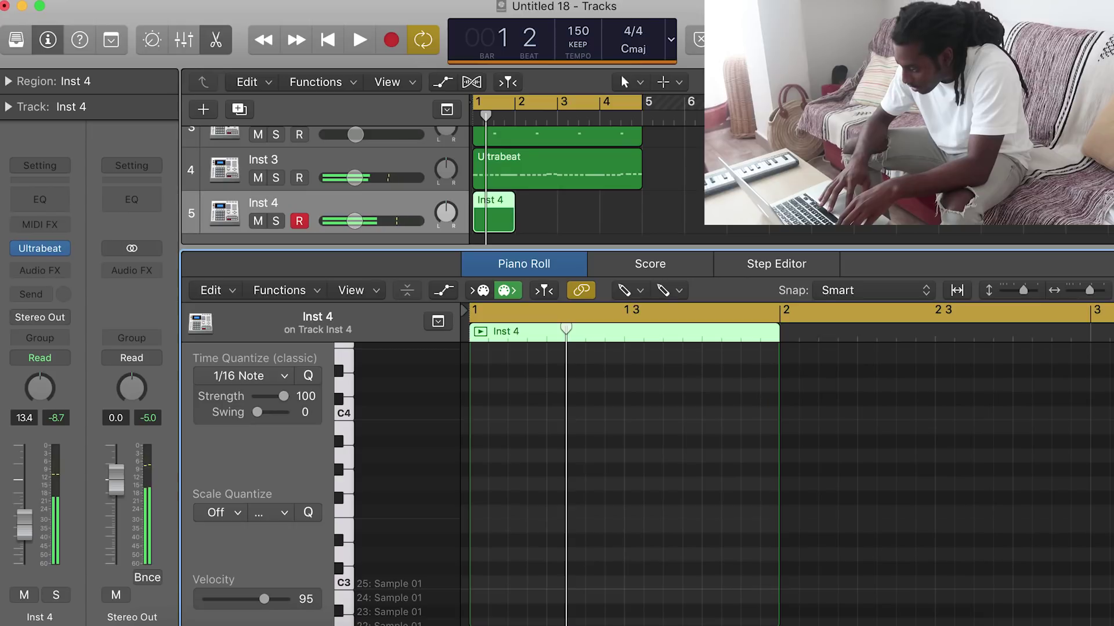
Draw a short D#3 note at beat 2 of bar 1 in the Inst 4 region.
drag(585, 542, 556, 541)
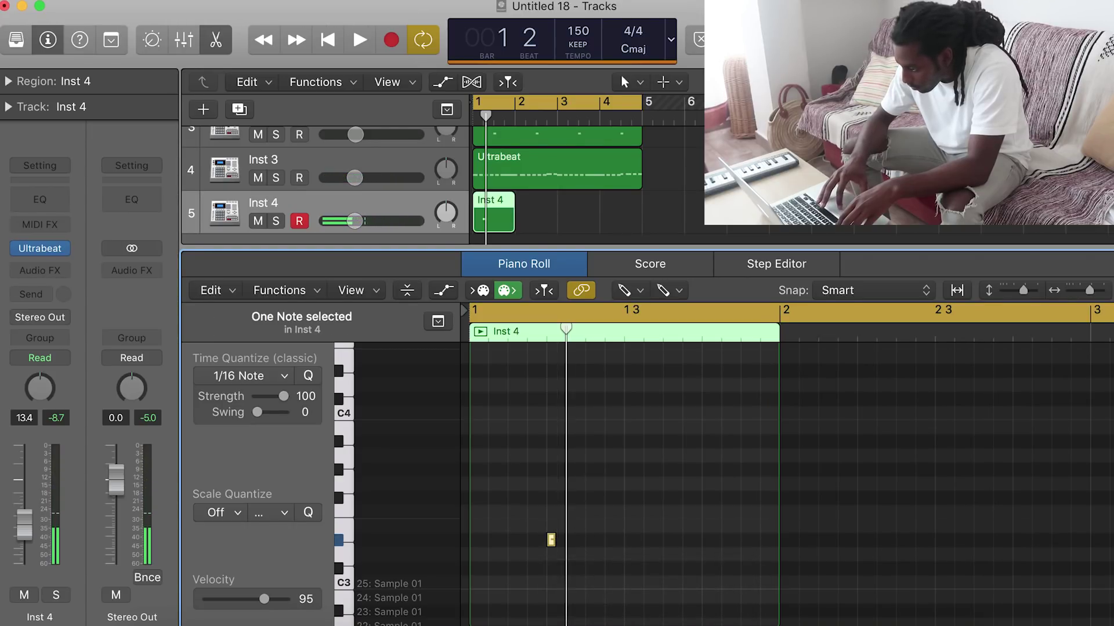
key(super+Right)
key(super+Right)
key(super+Right)
key(super+Right)
key(super+Right)
key(super+Right)
key(super+Right)
key(super+Right)
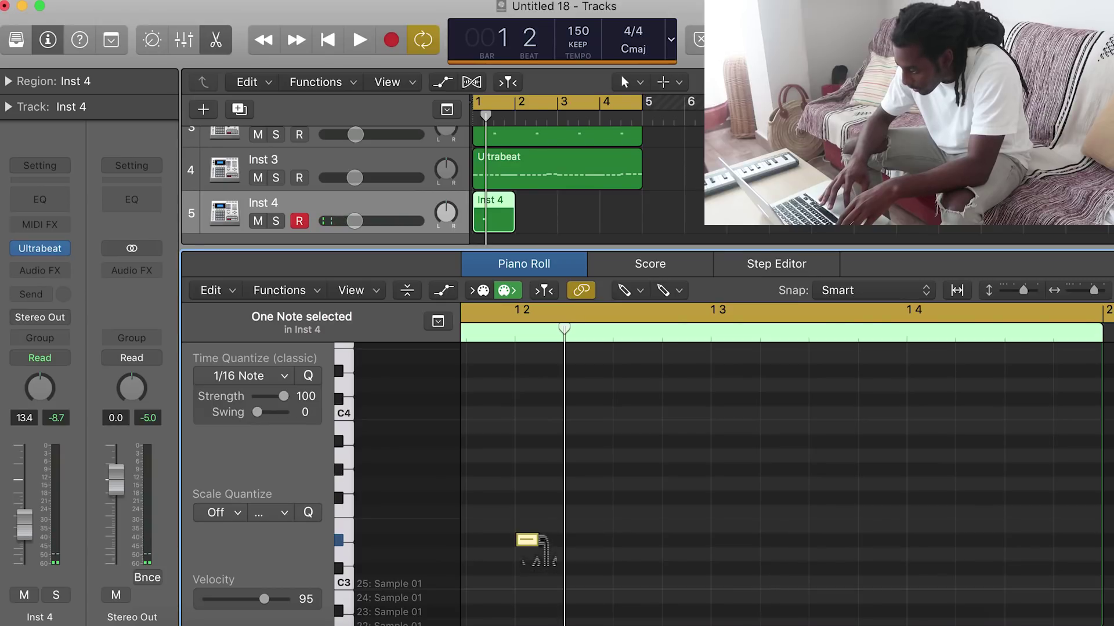
Repeat the short note to make four consecutive D#3 notes from beat 2 and play back the roll.
drag(528, 540, 600, 540)
click(577, 540)
key(space)
key(space)
Transpose all four Inst 4 notes up two semitones to F3 and play back from bar 1.
click(623, 290)
click(638, 316)
drag(499, 504, 641, 568)
key(alt+Up)
key(alt+Up)
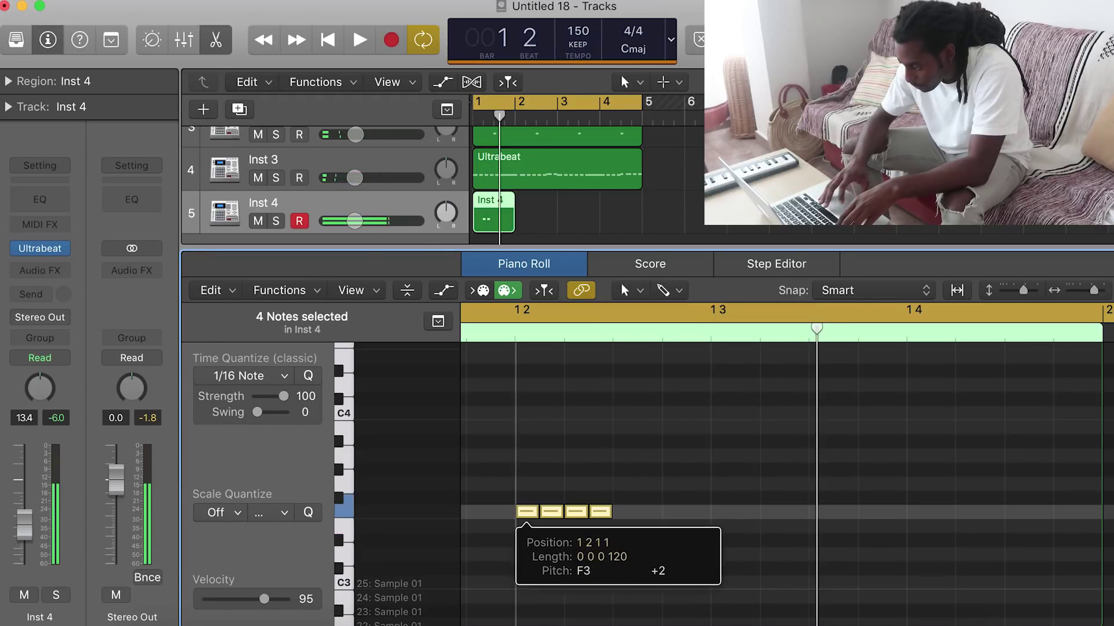
key(space)
key(Return)
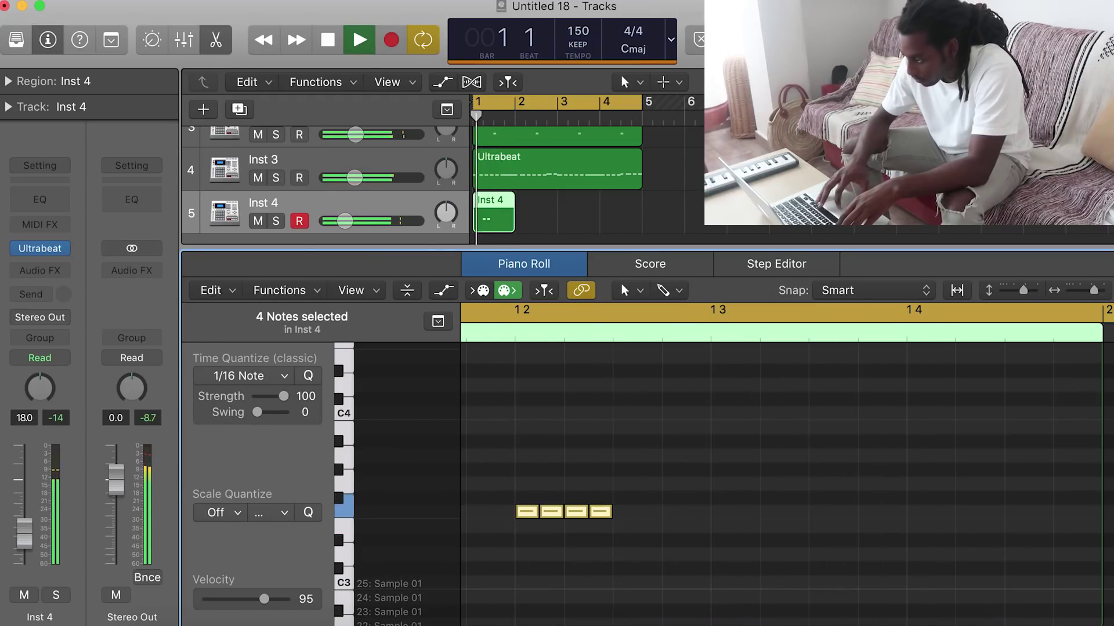
Paste a copy of the four-note roll at beat 2 of bar 2 in the Inst 4 region.
key(super+Left)
key(super+Left)
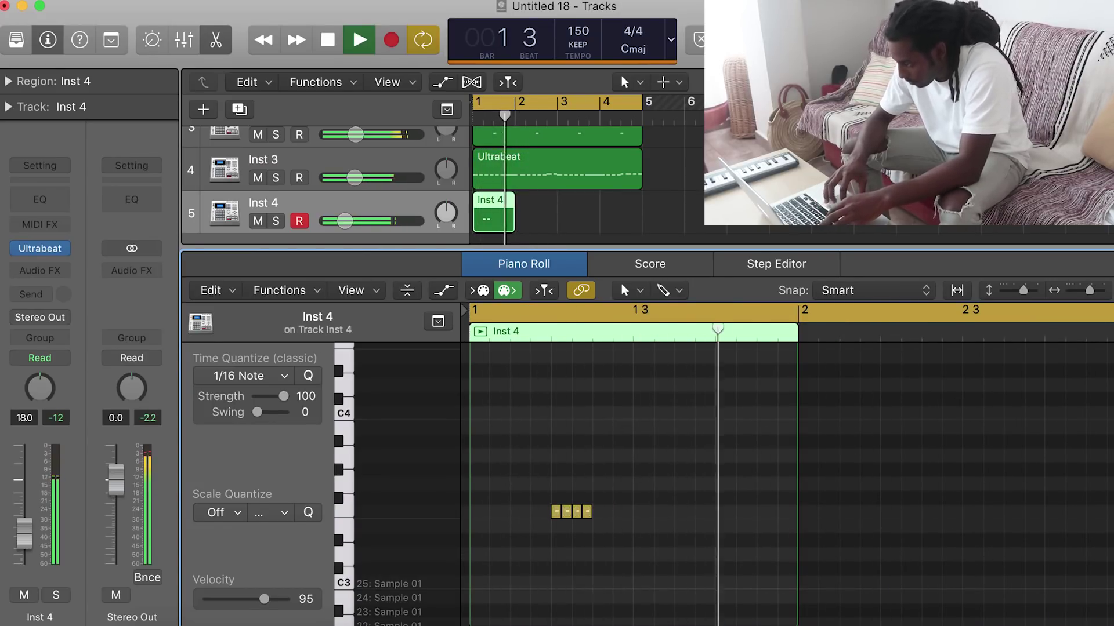
key(space)
key(super+v)
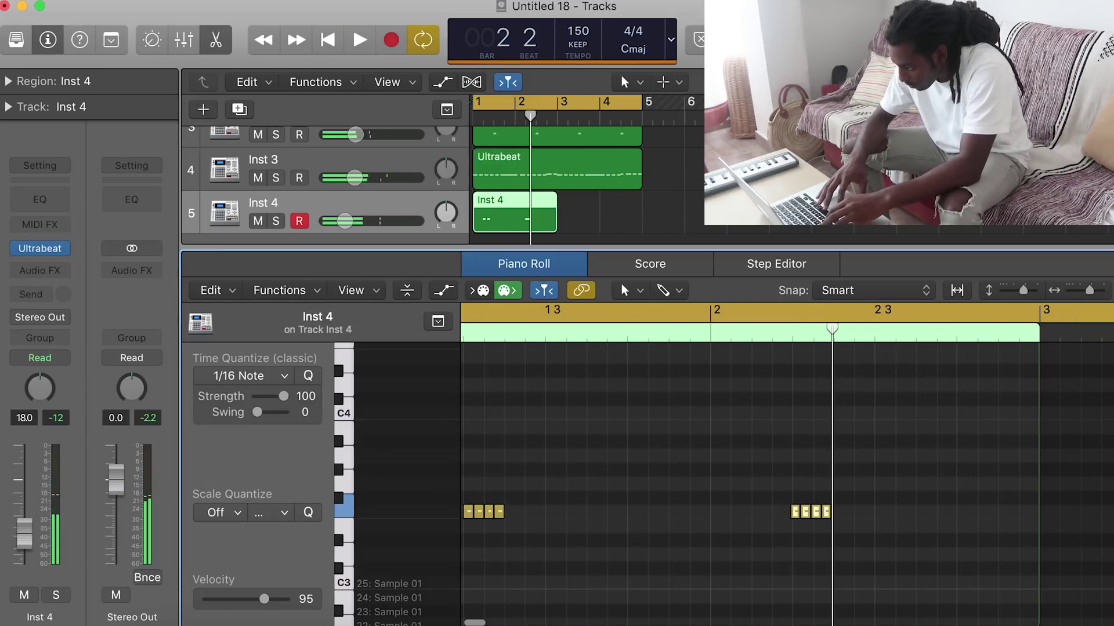
Play back the loop and review the Inst 4 notes in bars 2 and 3.
key(space)
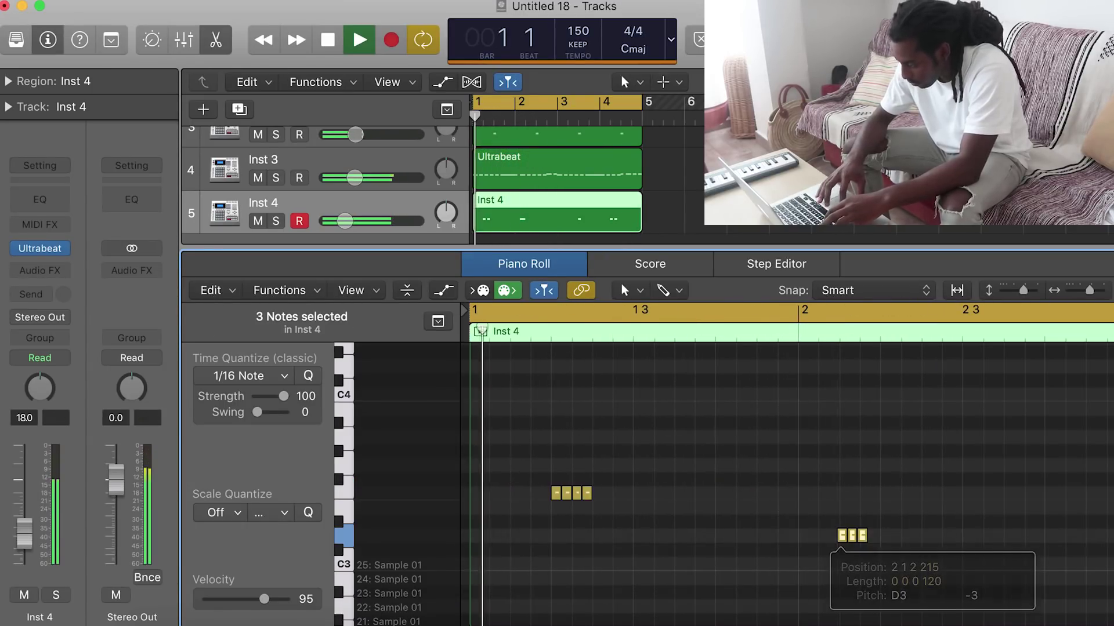
click(835, 565)
scroll(787, 484, right, 5)
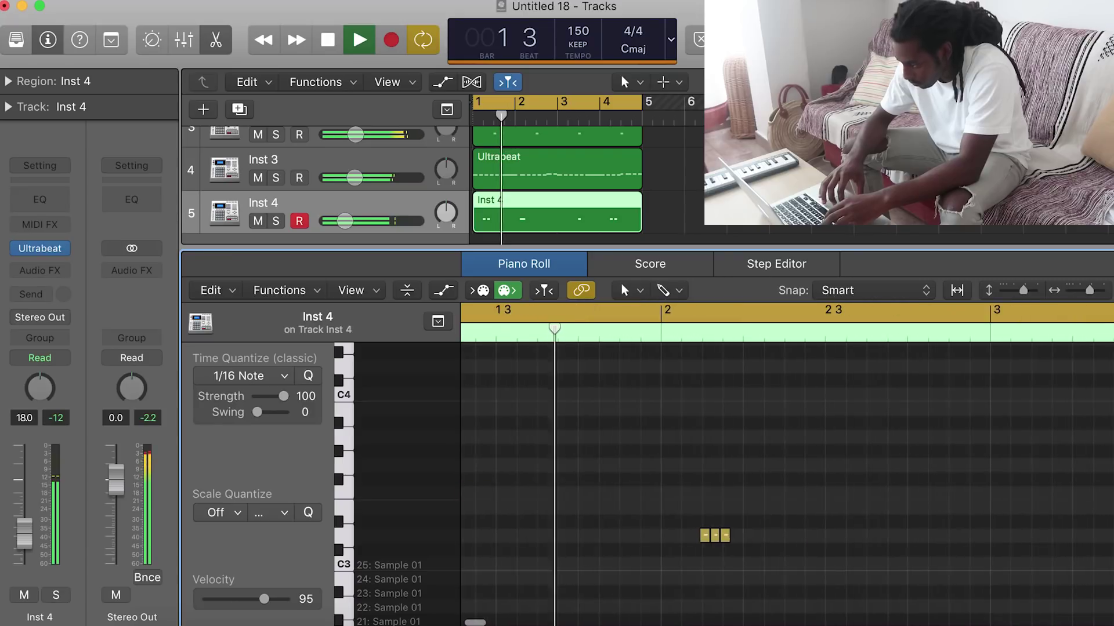
scroll(787, 484, right, 2)
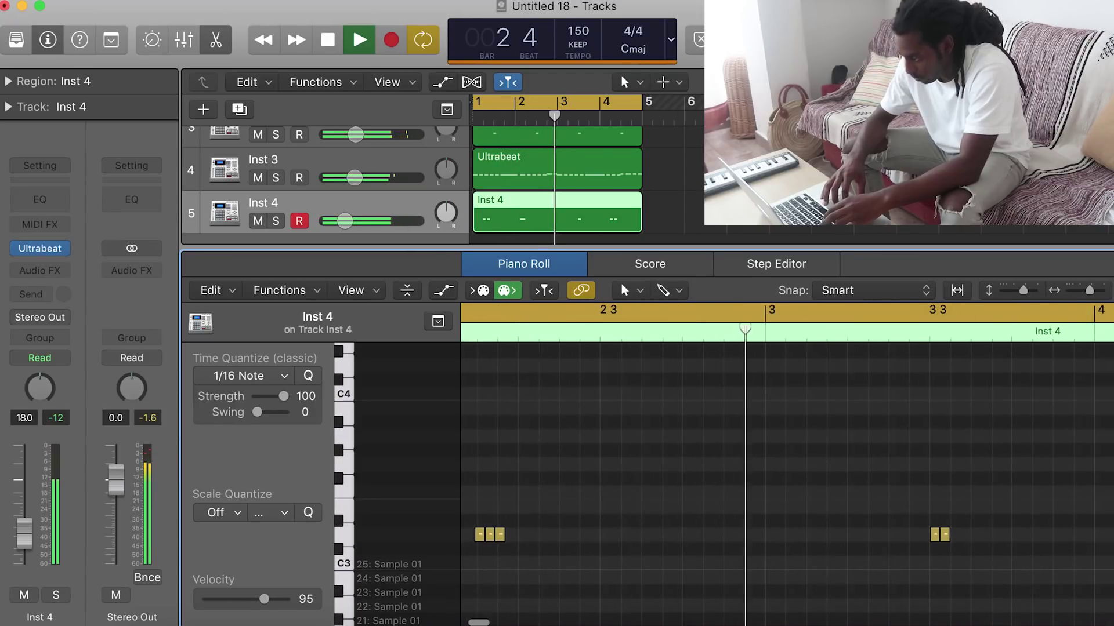
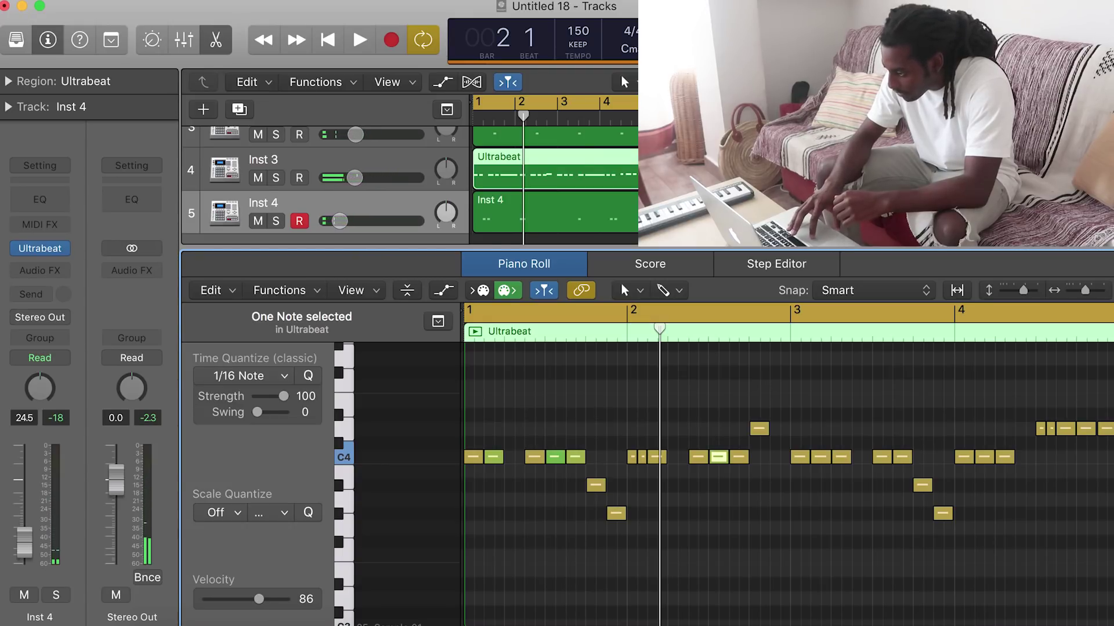
Select the raised last note of bar 2 in the Inst 3 region and play back the loop.
key(Right)
key(Right)
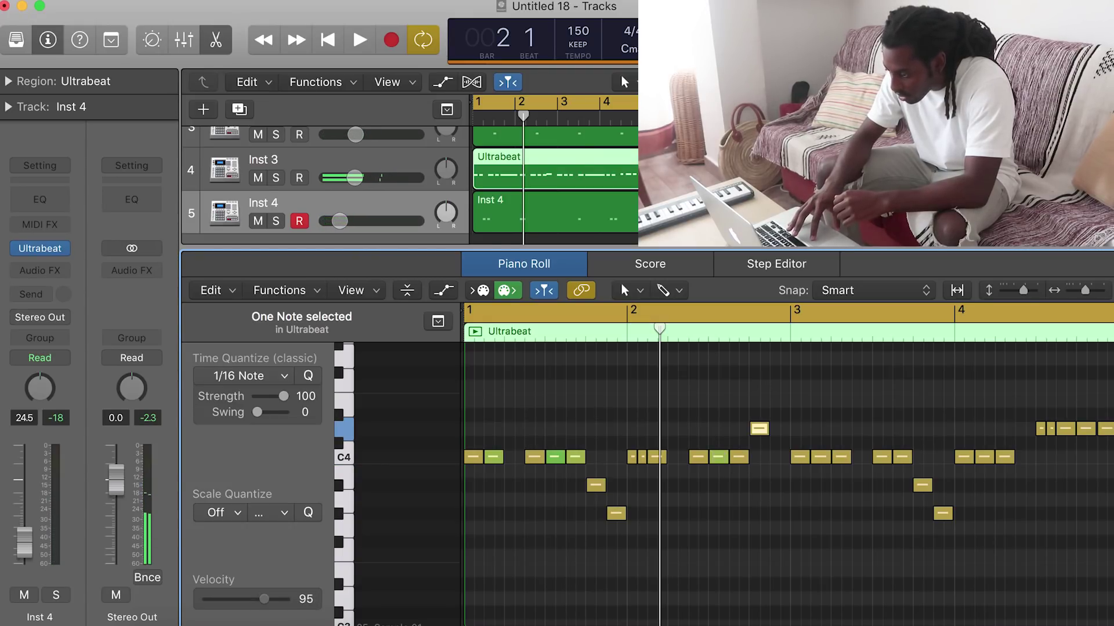
key(space)
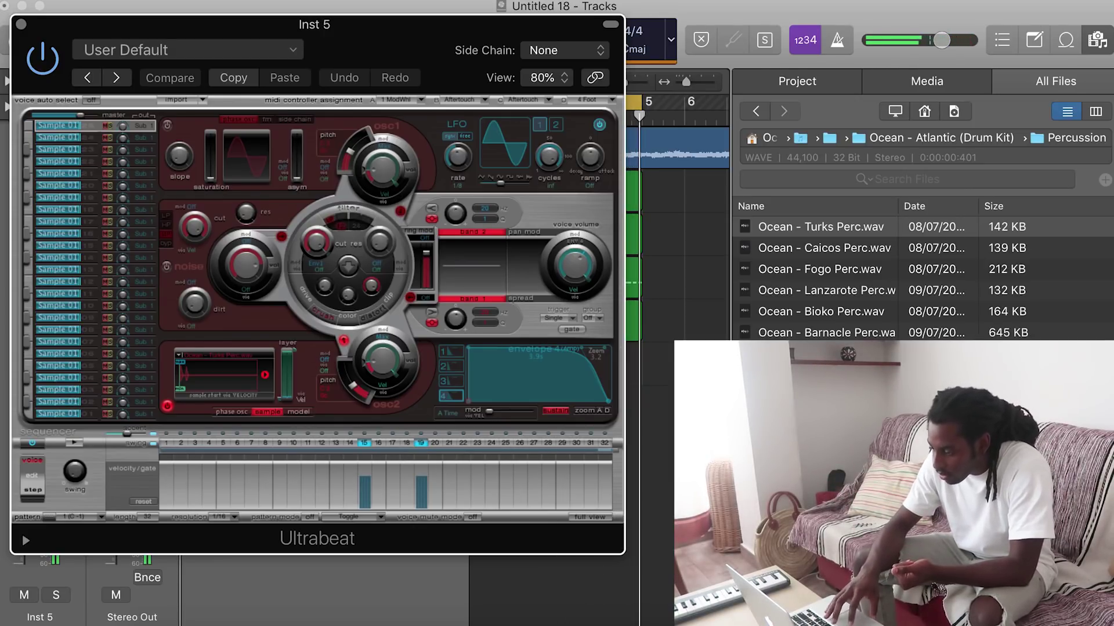
Clear step 15 of the Inst 5 sequence and load Ocean - Caicos Perc.wav as the Ultrabeat sample.
click(363, 443)
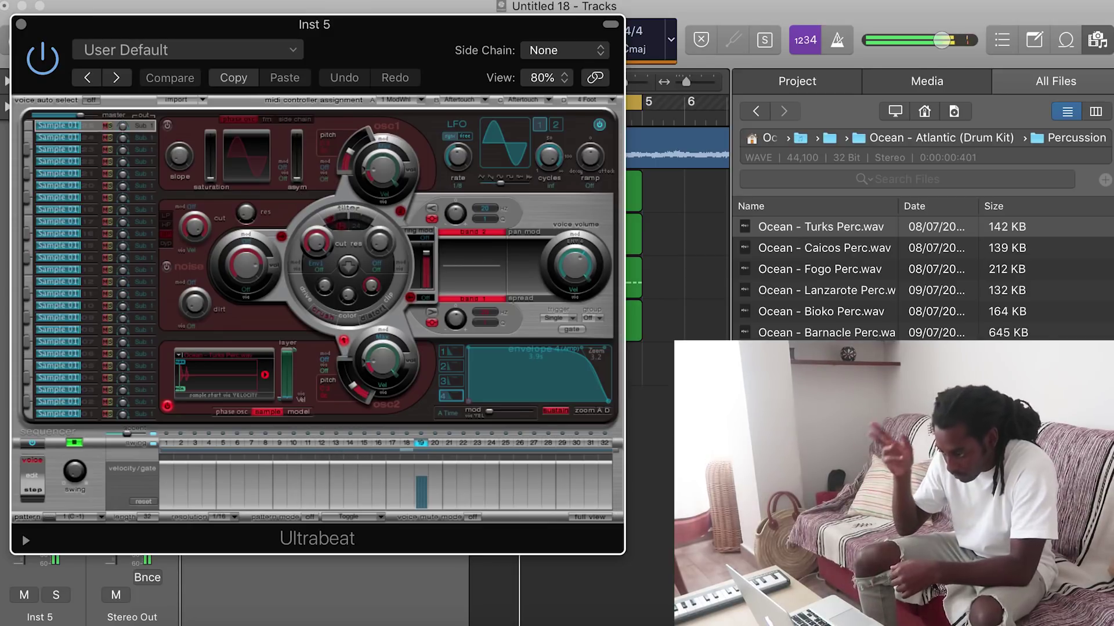
click(780, 248)
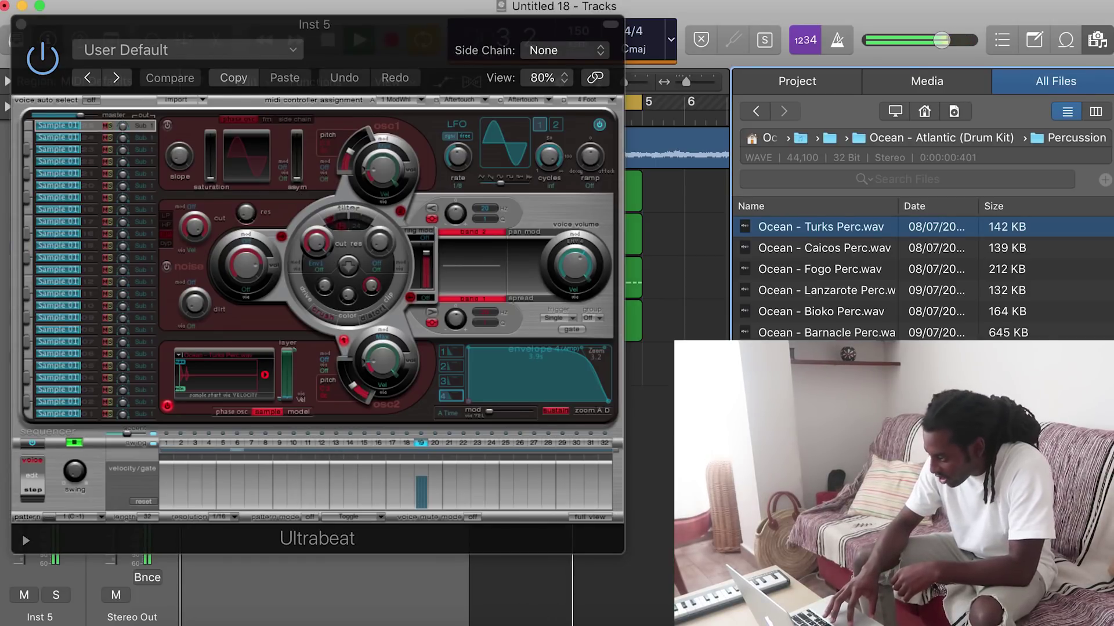
click(780, 247)
drag(780, 248, 248, 383)
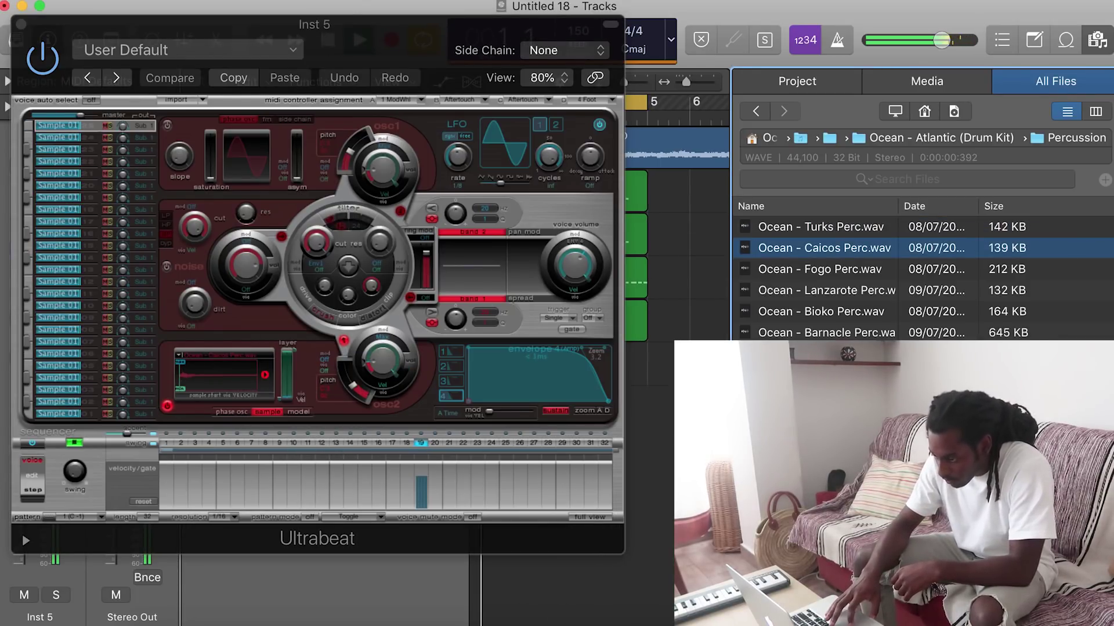
Try a hit on step 7 of the Inst 5 sequence and audition it.
click(251, 443)
key(space)
click(251, 443)
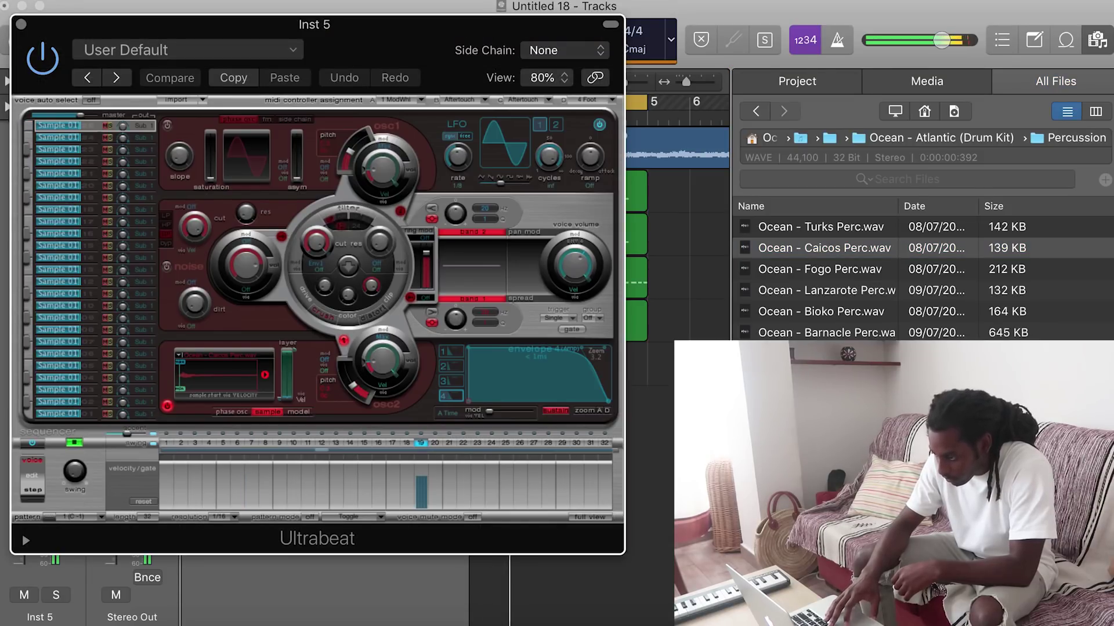
Set the Inst 5 oscillator 2 pitch to 329.6 Hz and add hits on steps 29 and 31.
drag(354, 387, 354, 369)
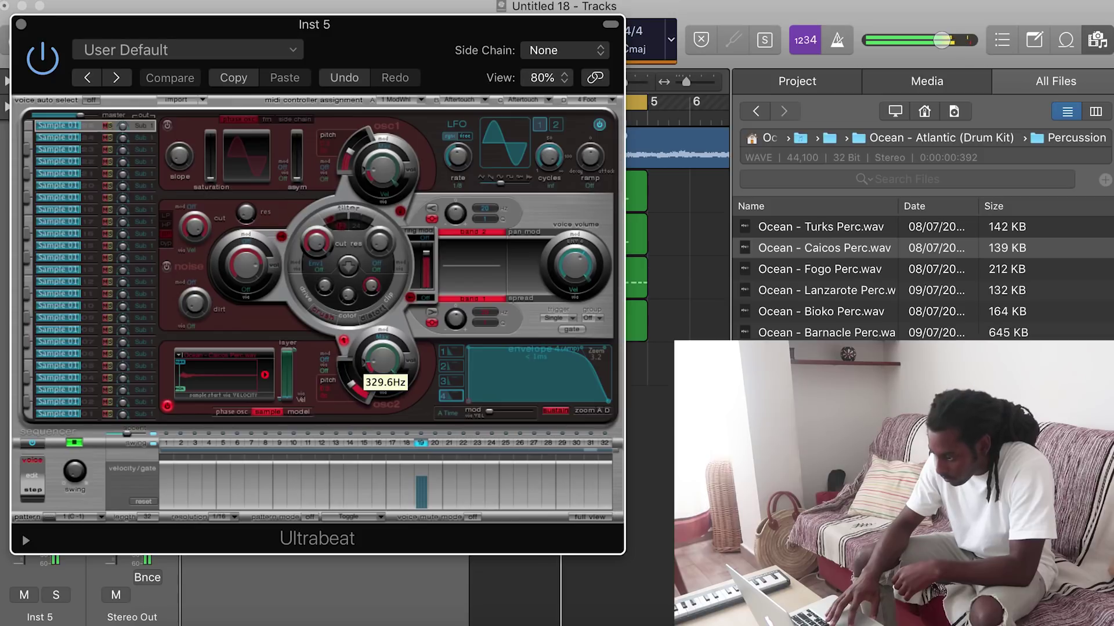
click(591, 443)
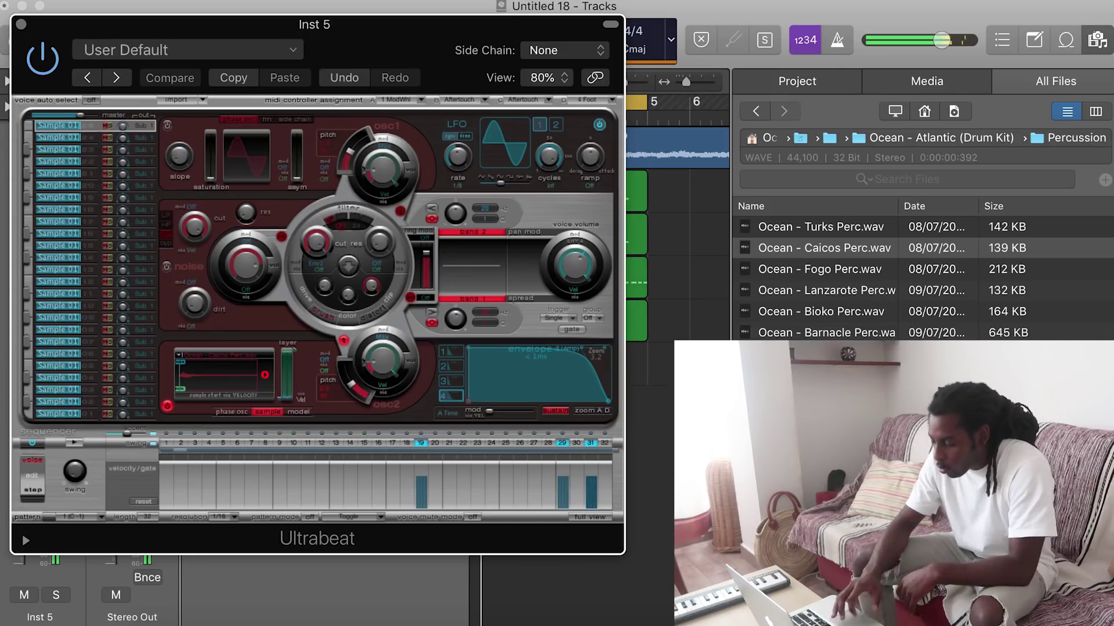
Lower the velocity of the Inst 5 hit on step 31 and play back the pattern.
mouse_move(591, 486)
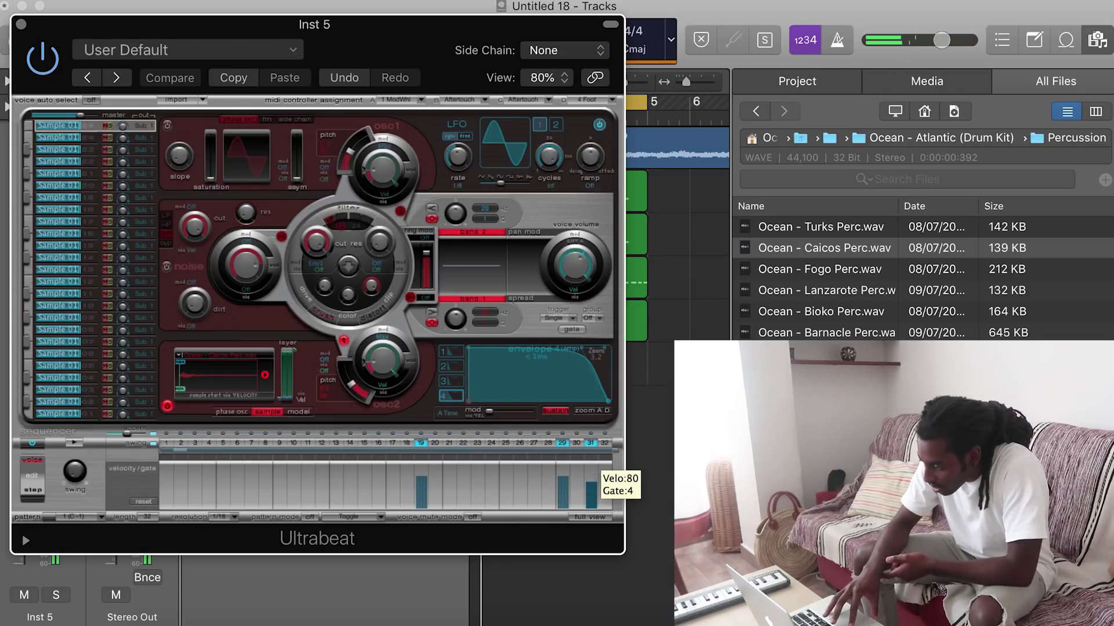
drag(592, 484, 591, 479)
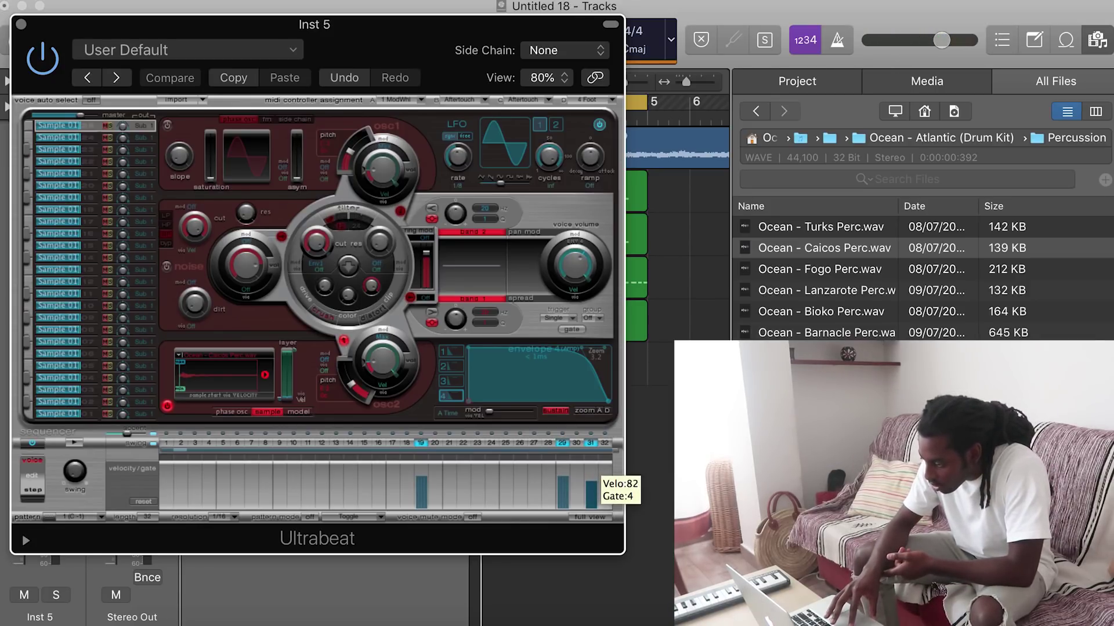
key(space)
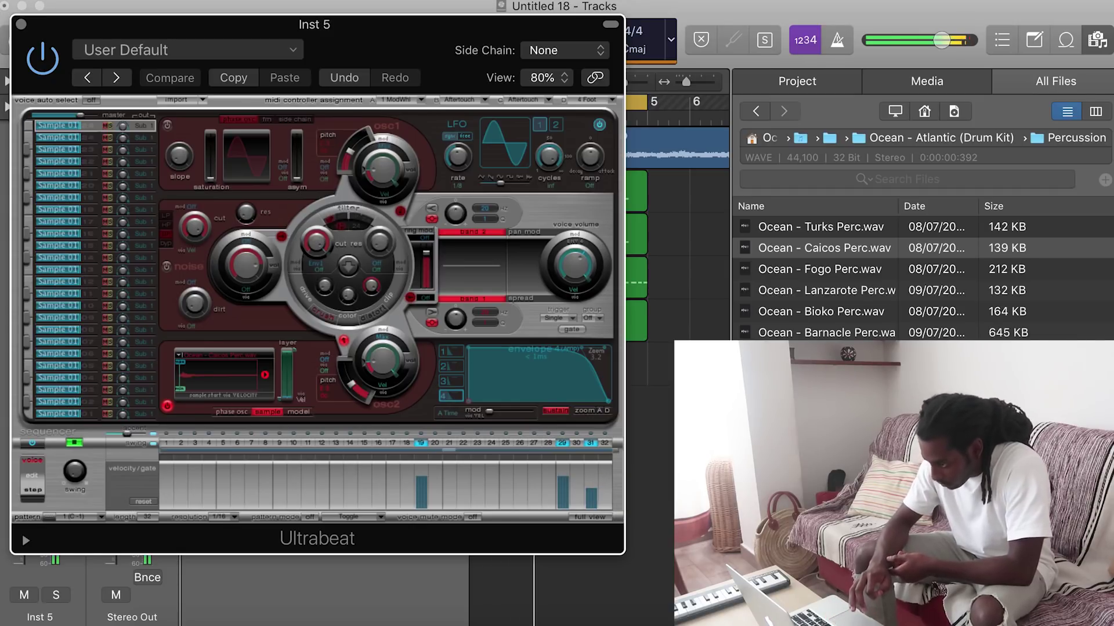
Remove the hit on step 19 and place the Inst 5 pattern on its track at bar 3.
click(421, 443)
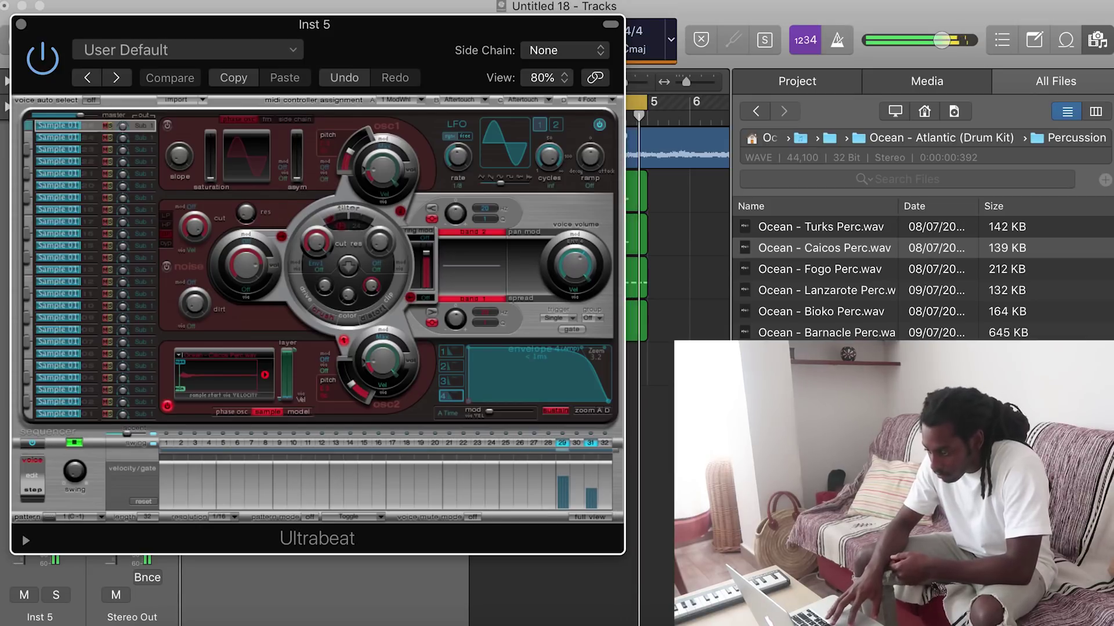
drag(360, 25, 1046, 8)
drag(623, 394, 563, 381)
drag(894, 10, 499, 11)
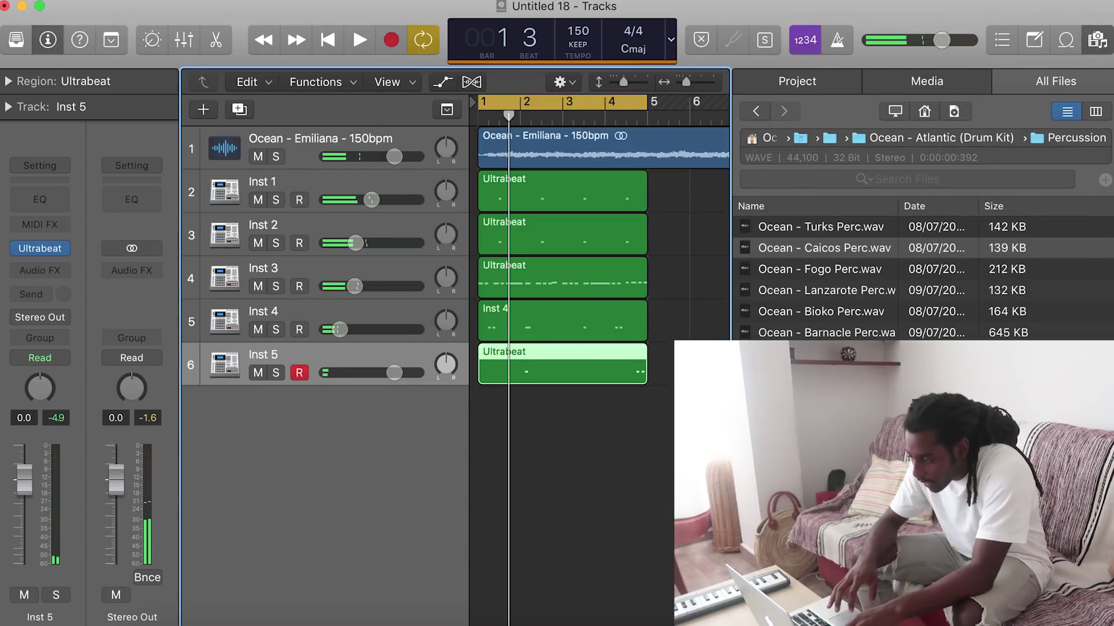
Add the Inst 6 Ultrabeat track and load Ocean - Compotier Perc.wav as its sample.
key(super+d)
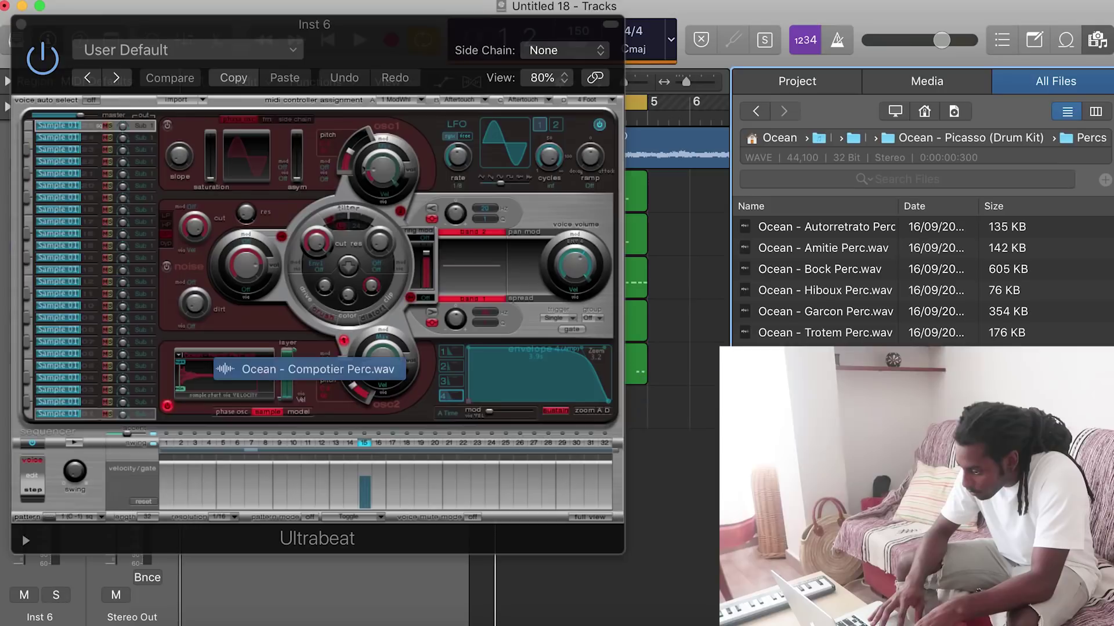
drag(217, 366, 220, 371)
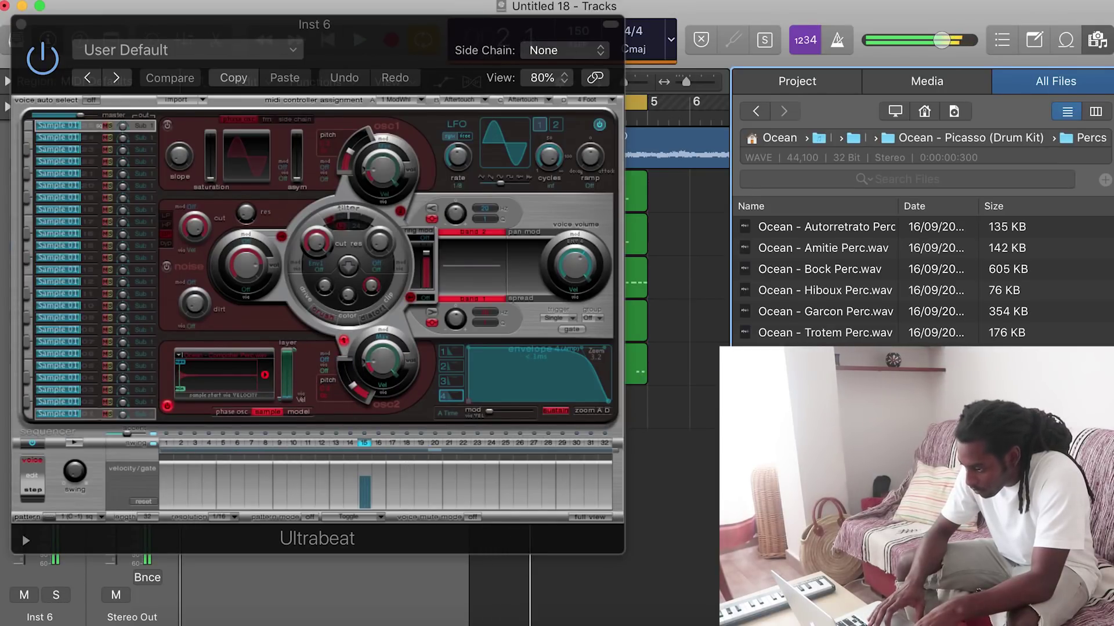
Replace the Inst 6 hit on step 15 with hits on steps 5 and 7, making step 7 softer, and play back.
key(i)
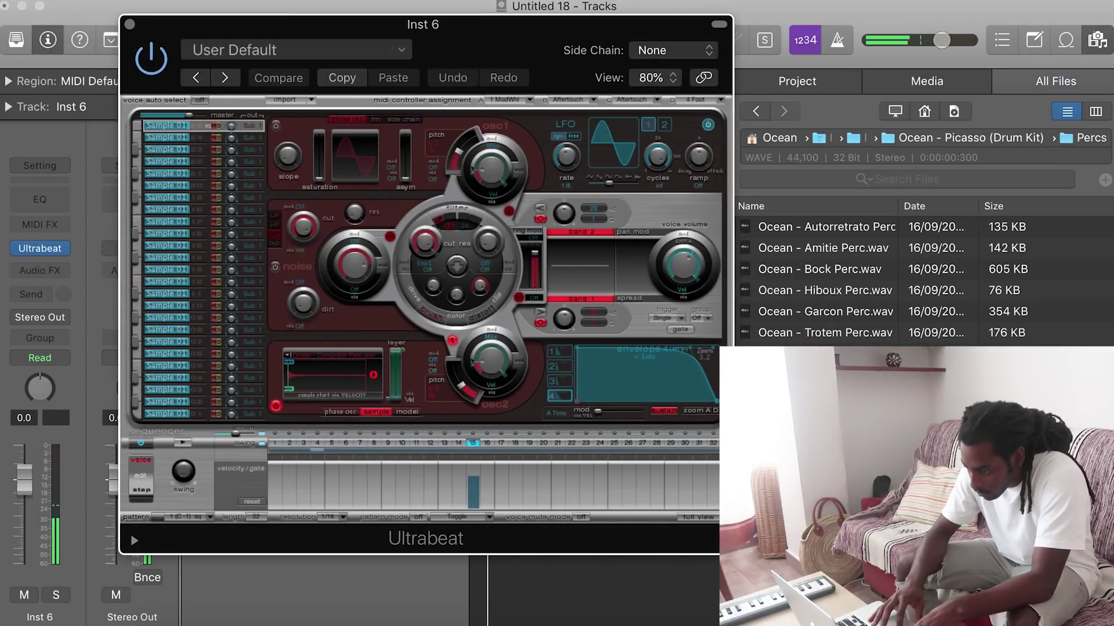
key(space)
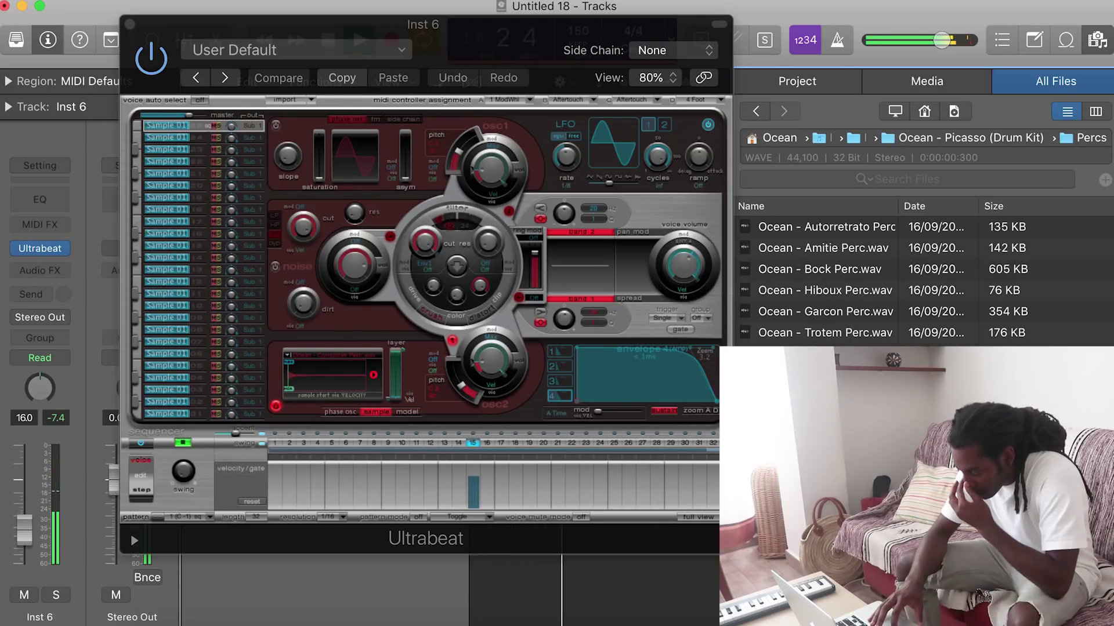
key(space)
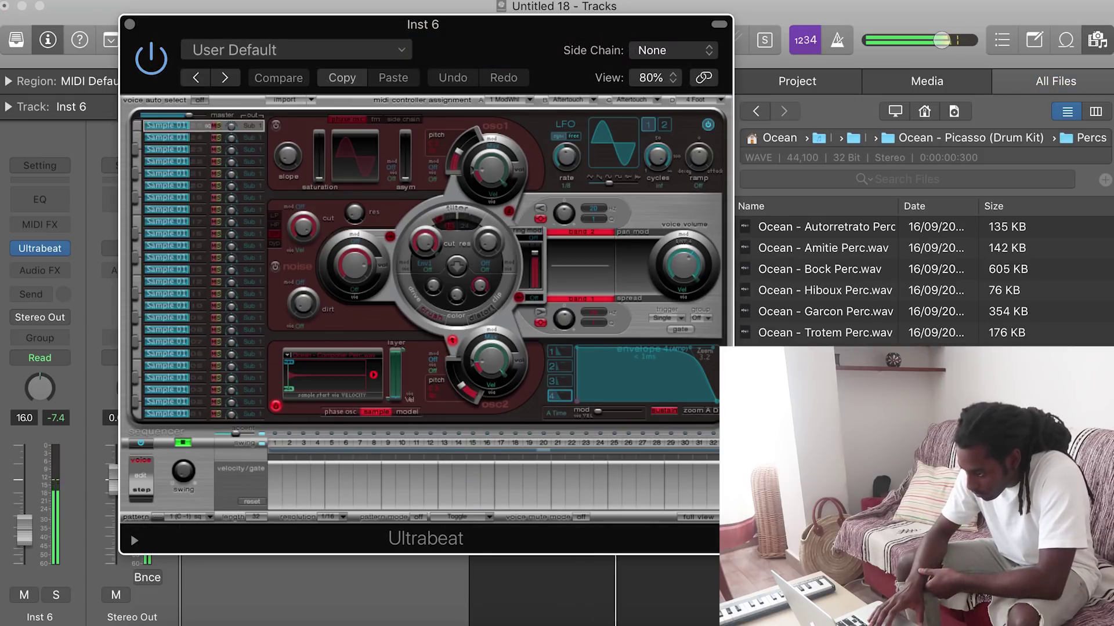
key(space)
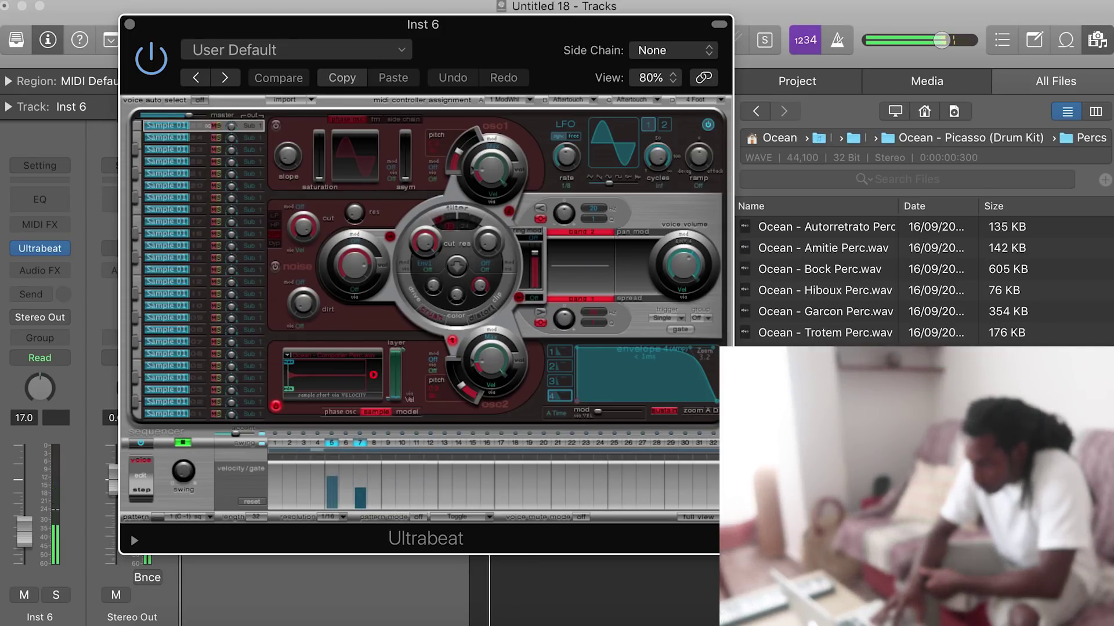
Place the Inst 6 Ultrabeat pattern on its track and join its regions into one.
drag(406, 24, 968, 6)
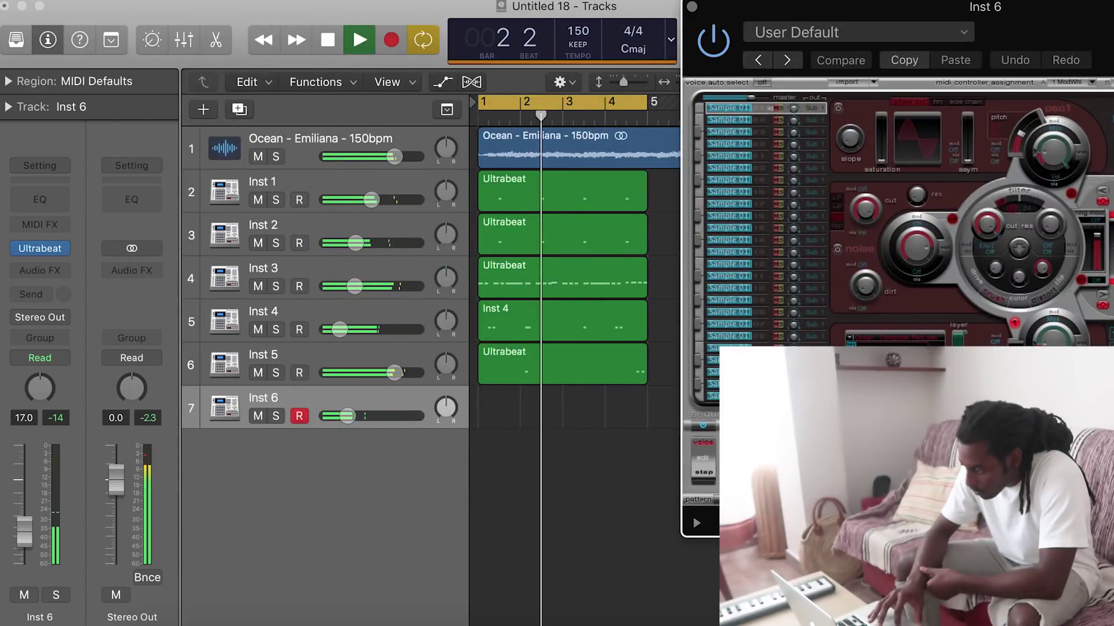
drag(722, 500, 498, 418)
key(super+j)
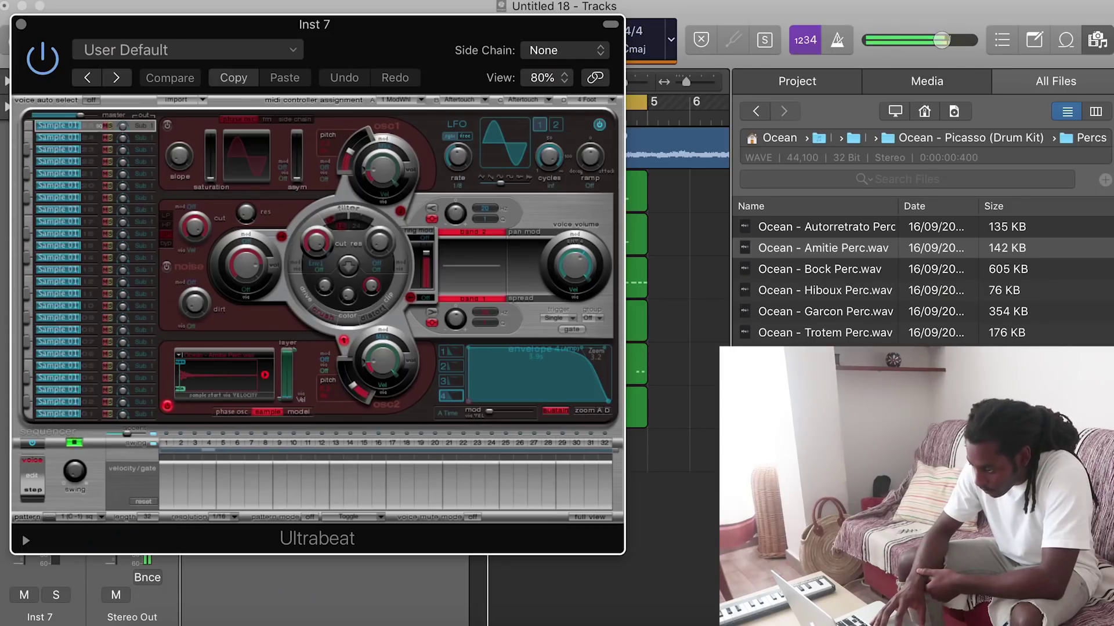
Program hits on steps 15 and 29 of the Inst 7 Ultrabeat sequence during playback.
click(364, 443)
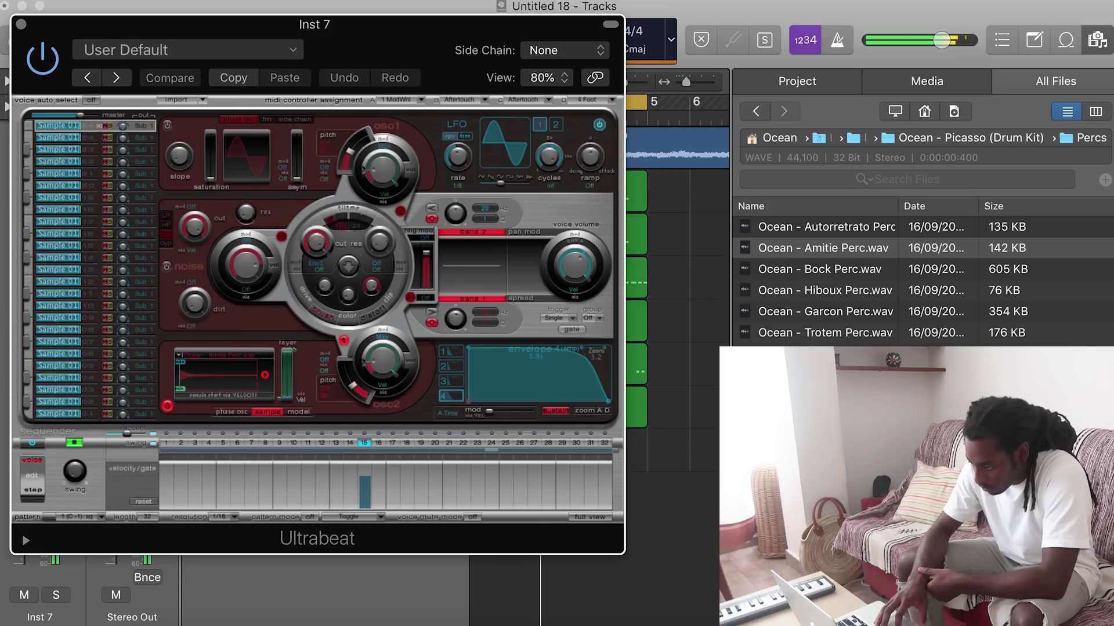
click(392, 443)
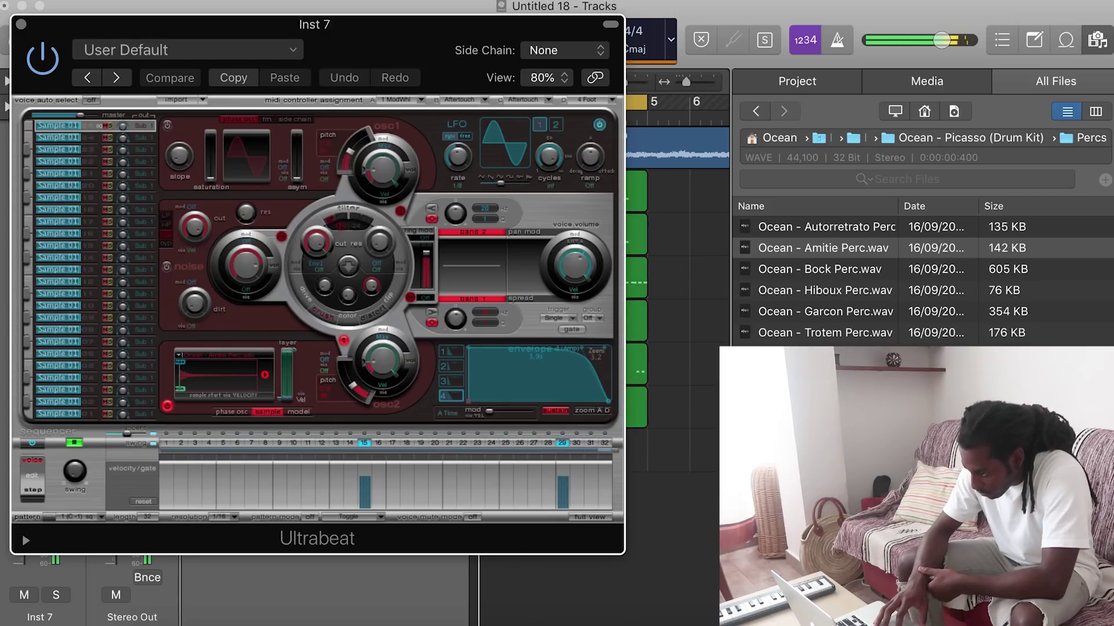
Complete the Inst 7 pattern with hits on steps 7 and 15, and place it on its track at a lower volume.
click(251, 478)
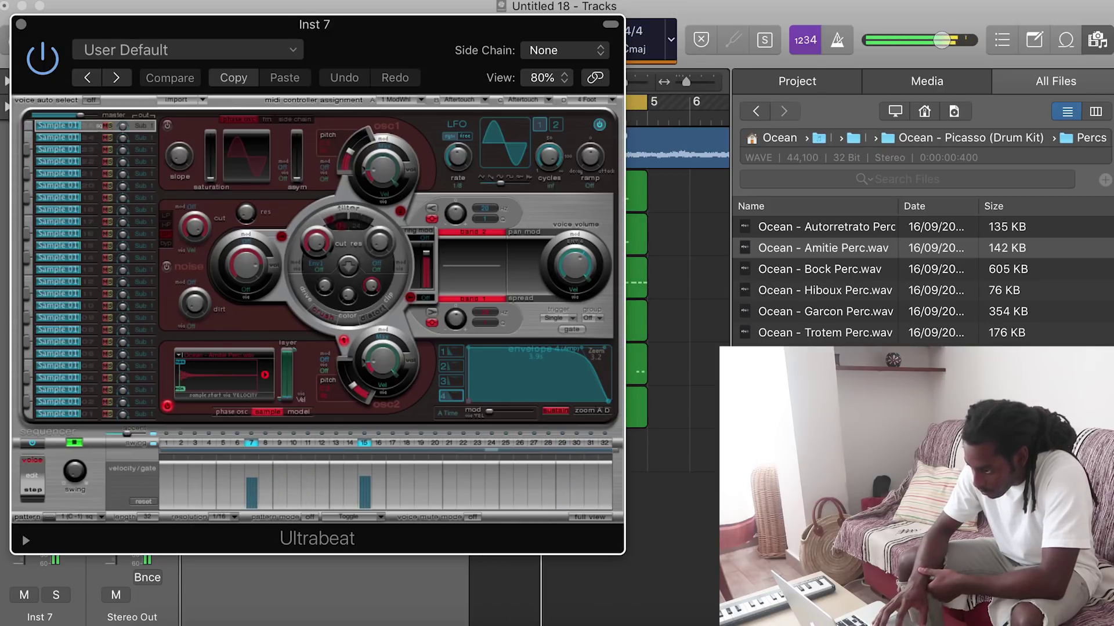
drag(382, 25, 617, 21)
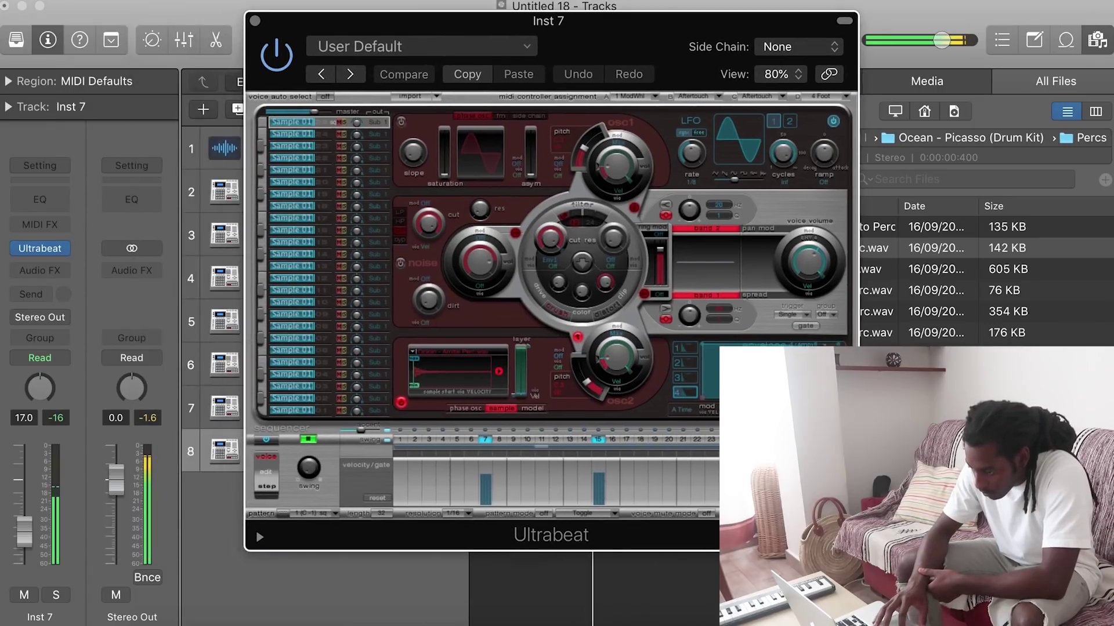
drag(24, 533, 24, 542)
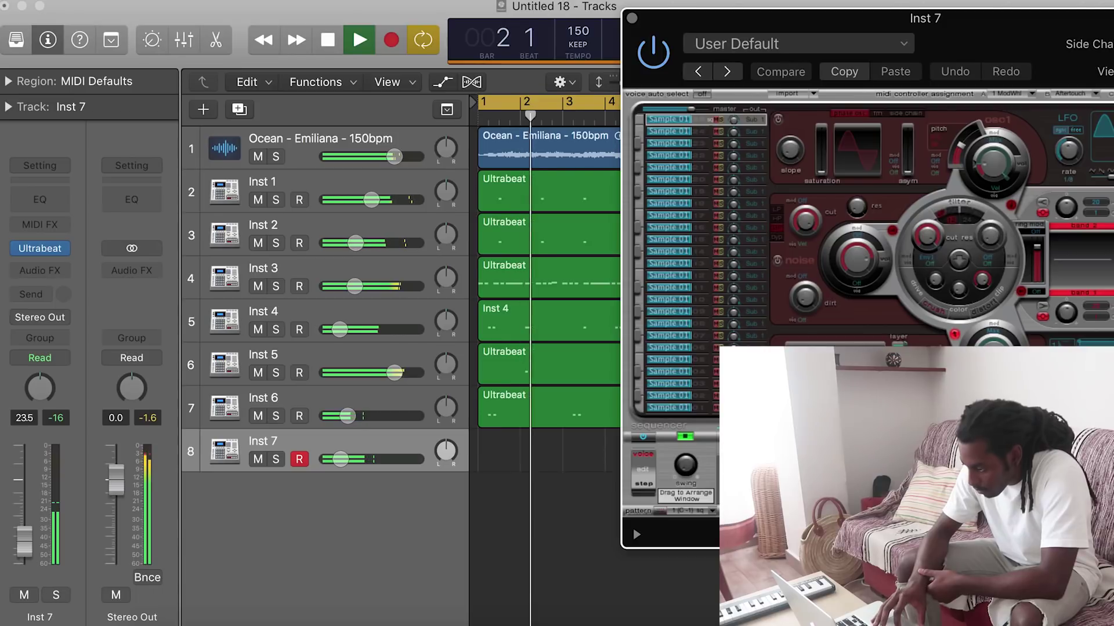
drag(512, 475, 563, 468)
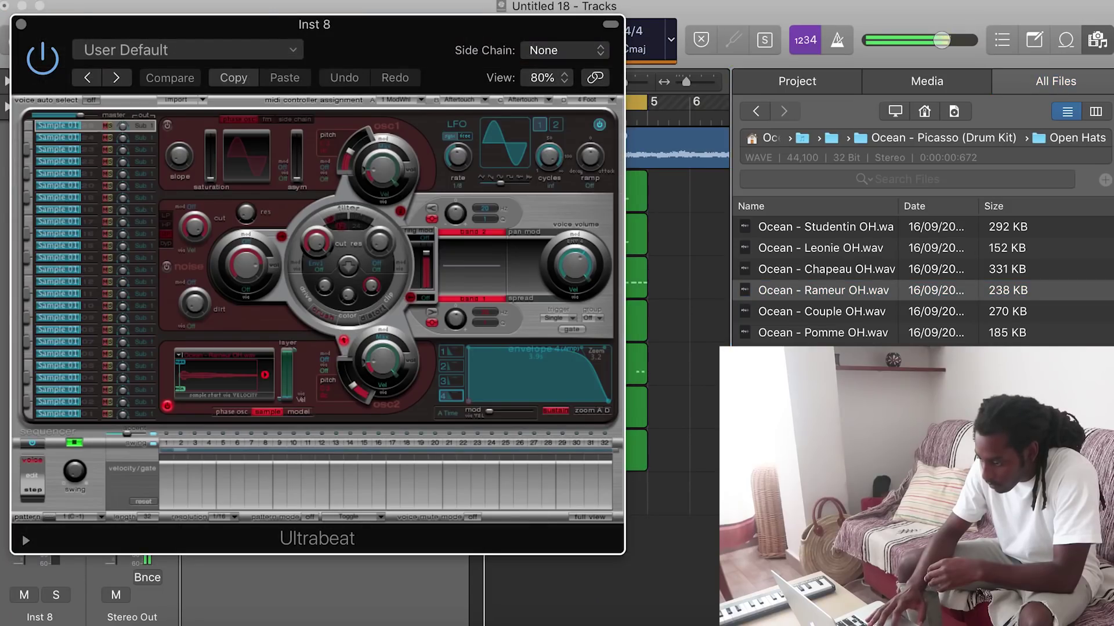
Load Ocean - Couple OH.wav from the Open Hats folder as the Inst 8 Ultrabeat sample.
click(251, 444)
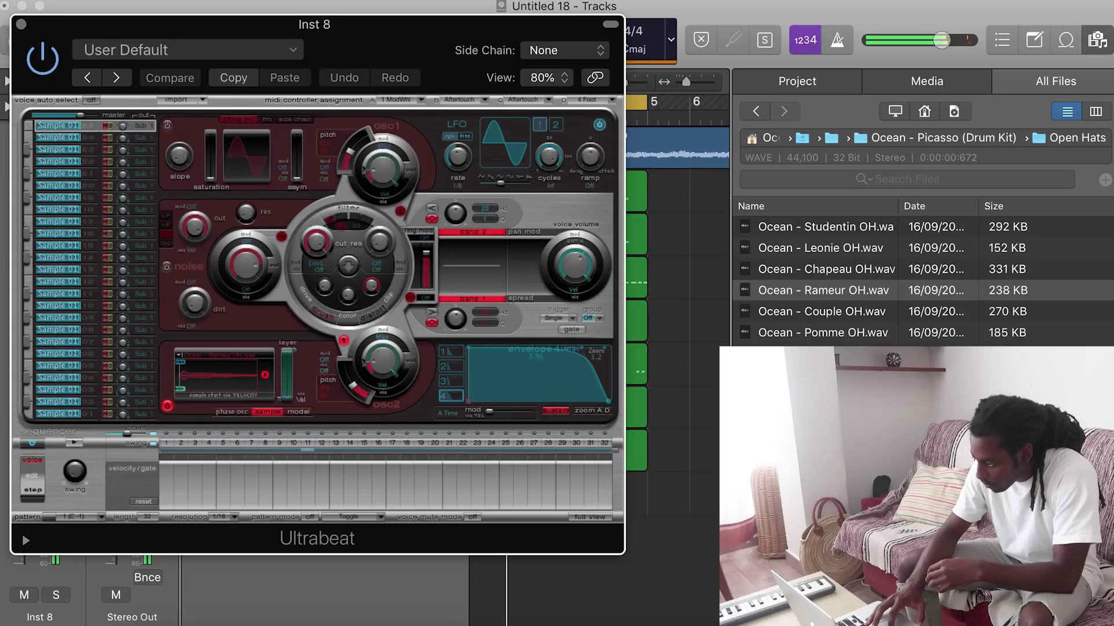
click(812, 311)
drag(812, 312, 232, 375)
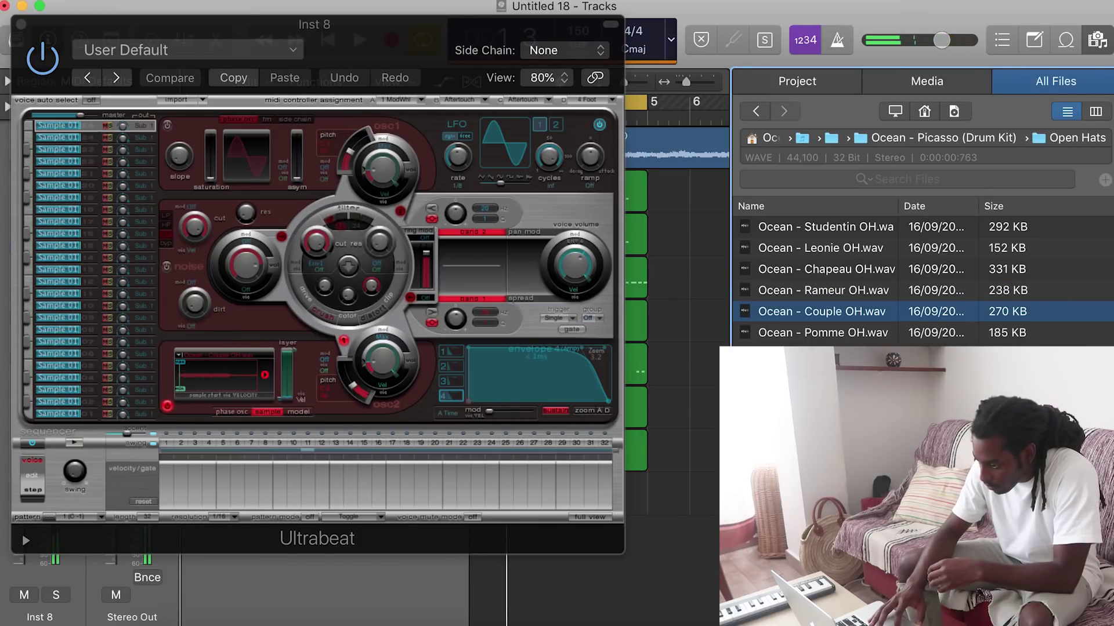
Program Inst 8 hits on steps 1 and 21 and lower the track's volume.
click(252, 443)
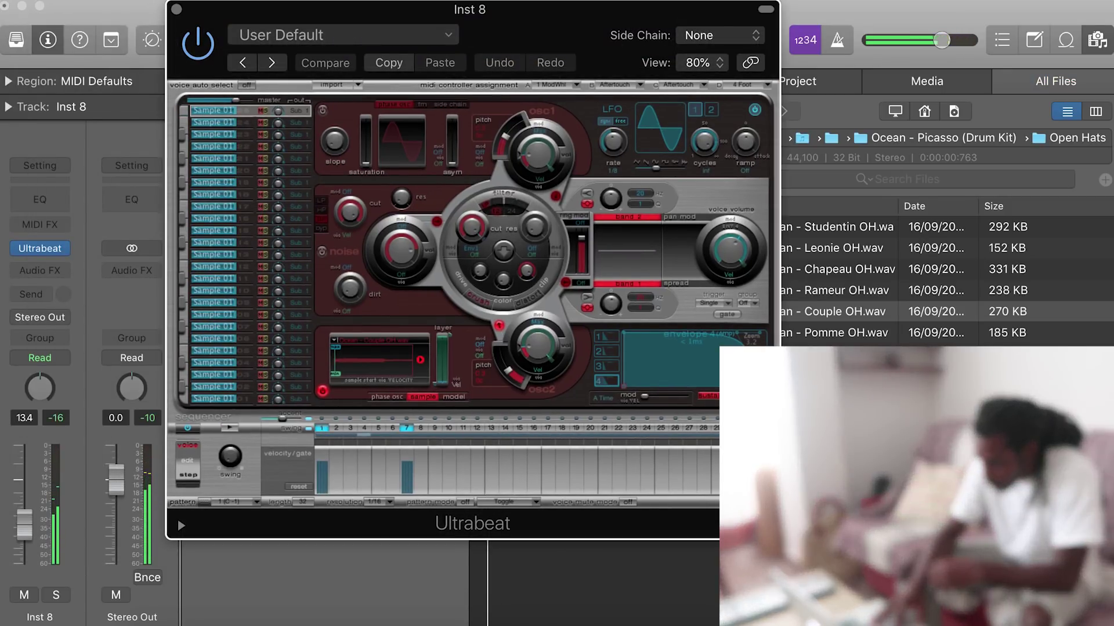
key(space)
drag(25, 525, 24, 533)
key(space)
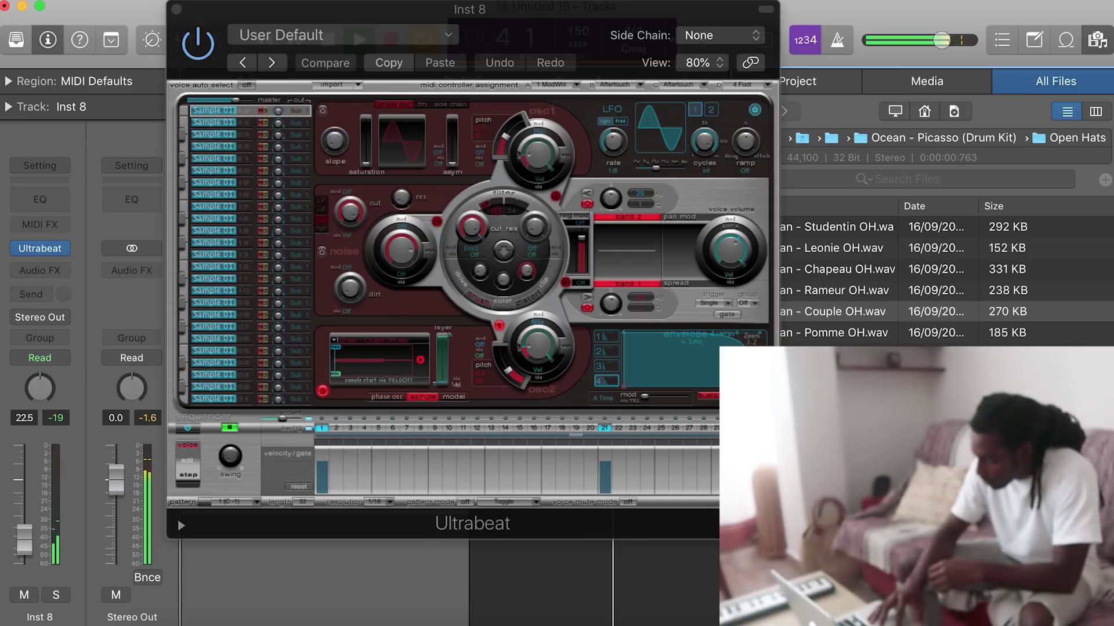
Audition further samples in the Open Hats folder and load a different one as the Inst 8 Ultrabeat sample.
click(836, 291)
drag(835, 290, 783, 258)
key(space)
click(835, 312)
drag(841, 332, 380, 355)
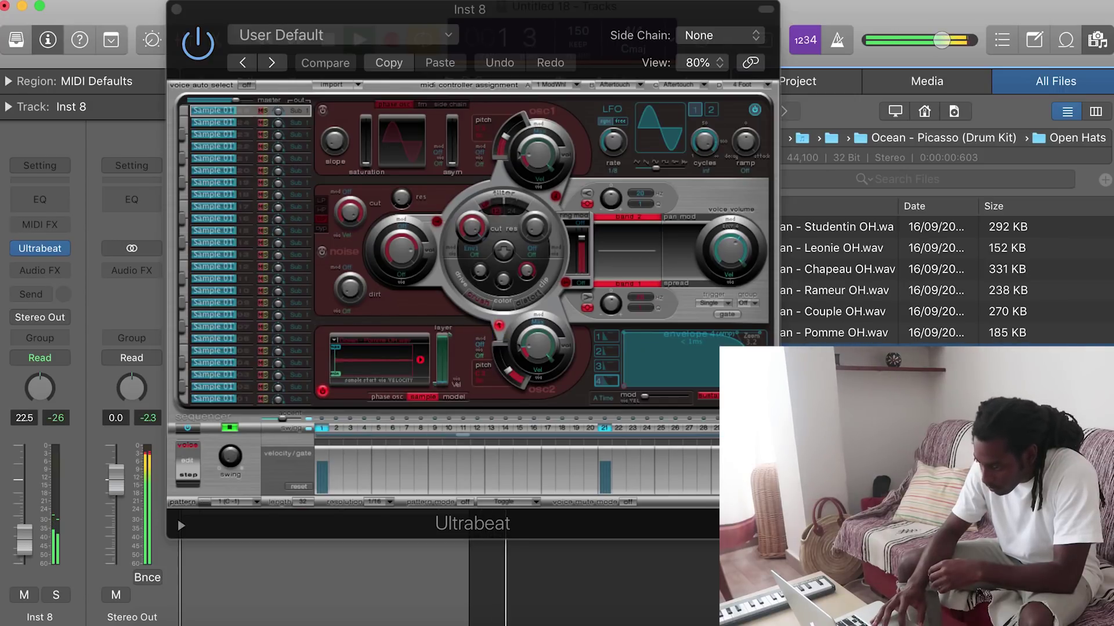
Place the Inst 8 Ultrabeat pattern on its track, fill the four-bar loop and join its regions into one.
drag(395, 9, 959, 13)
drag(780, 505, 601, 503)
drag(602, 554, 527, 504)
key(super+j)
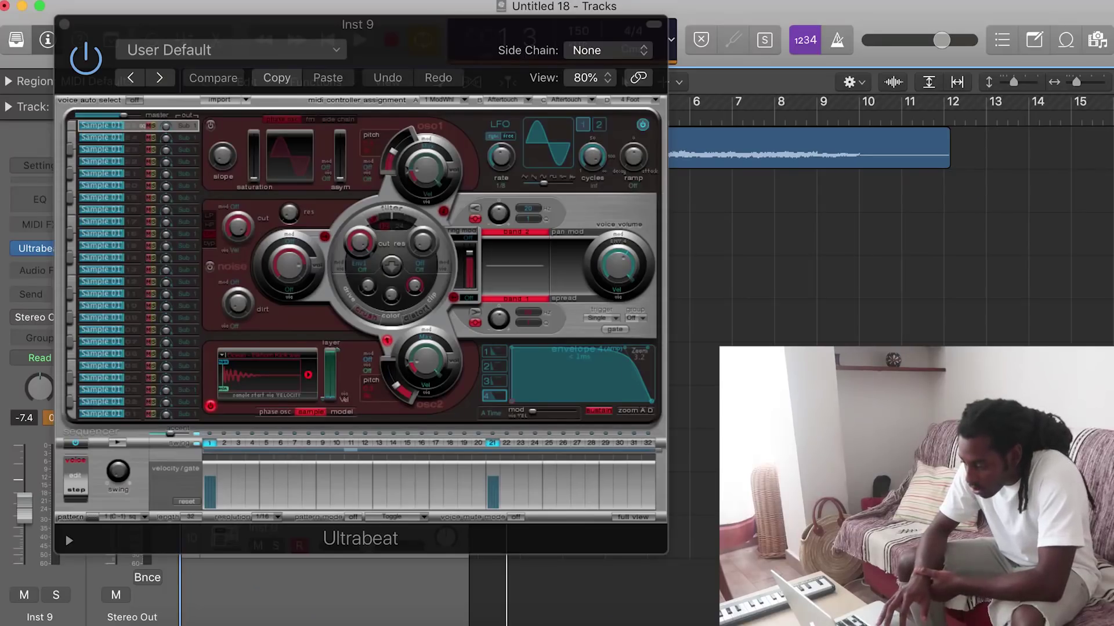
Program the Inst 9 Ultrabeat sequence with hits on steps 1, 13, 21 and 31 during playback.
click(295, 443)
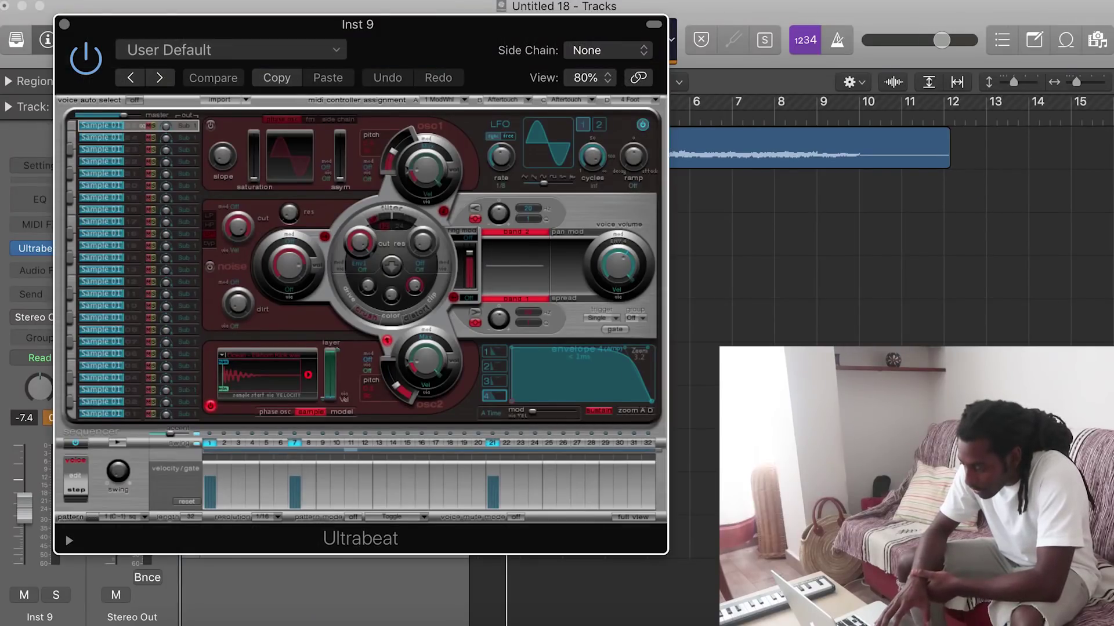
key(space)
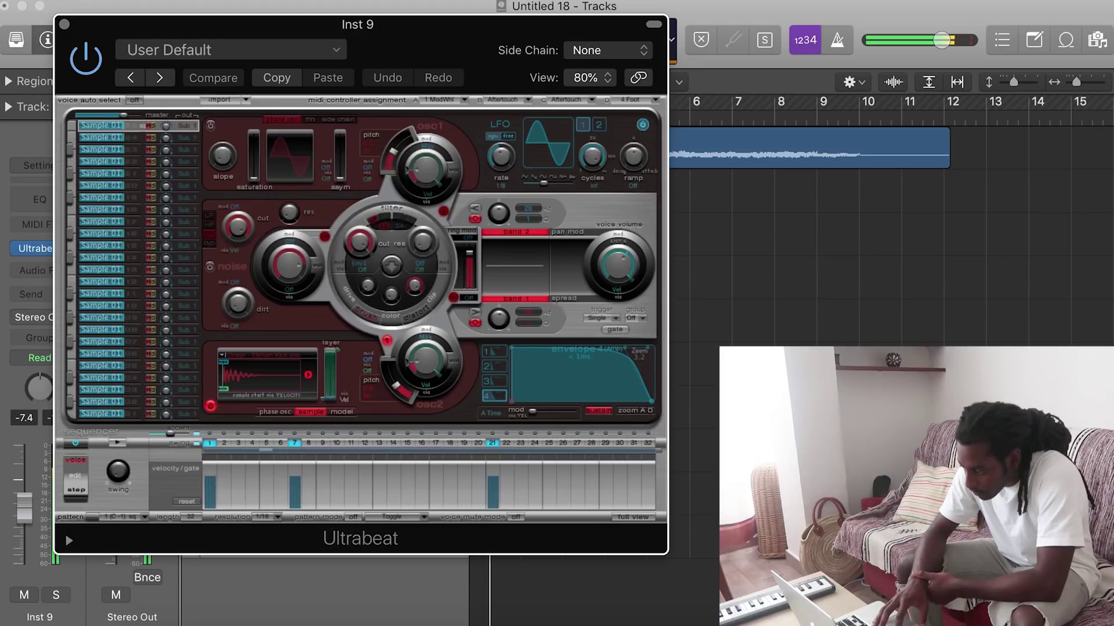
click(379, 443)
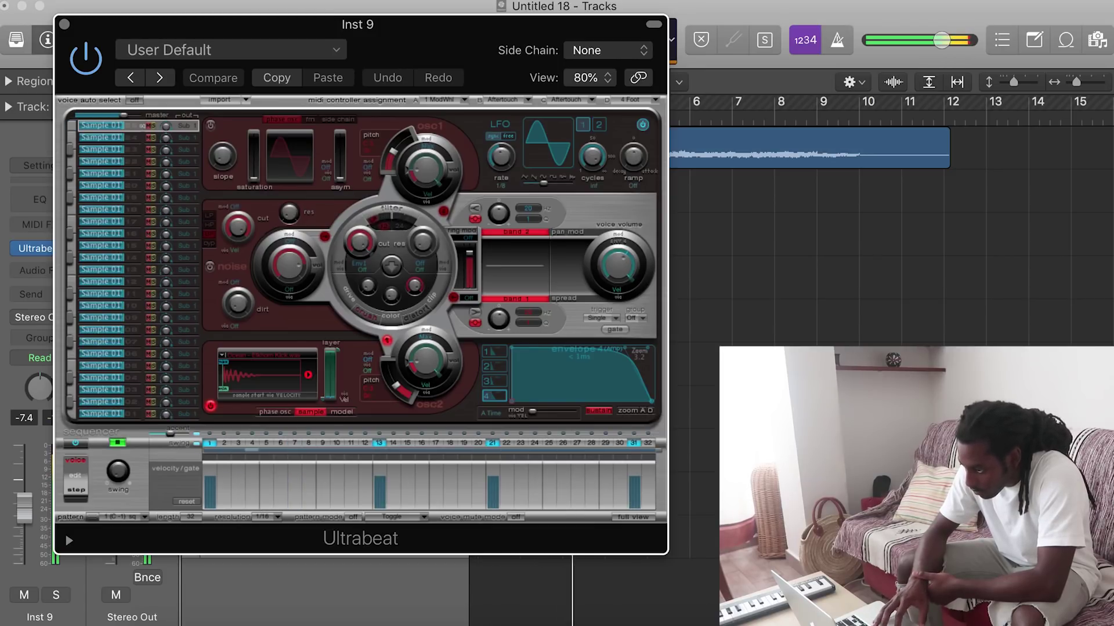
Place the Inst 9 Ultrabeat pattern on its track across the four-bar loop.
drag(232, 24, 824, 6)
drag(683, 499, 478, 553)
drag(801, 8, 407, 8)
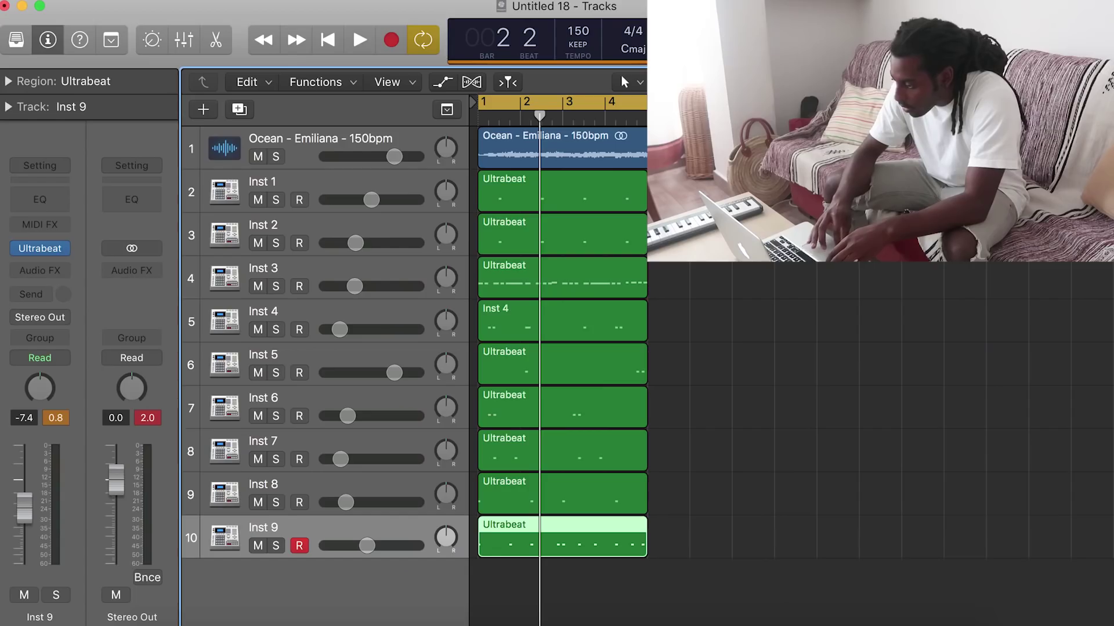
Open the Inst 9 region in the Piano Roll and set the velocity of the last note before bar 3 to 80.
key(e)
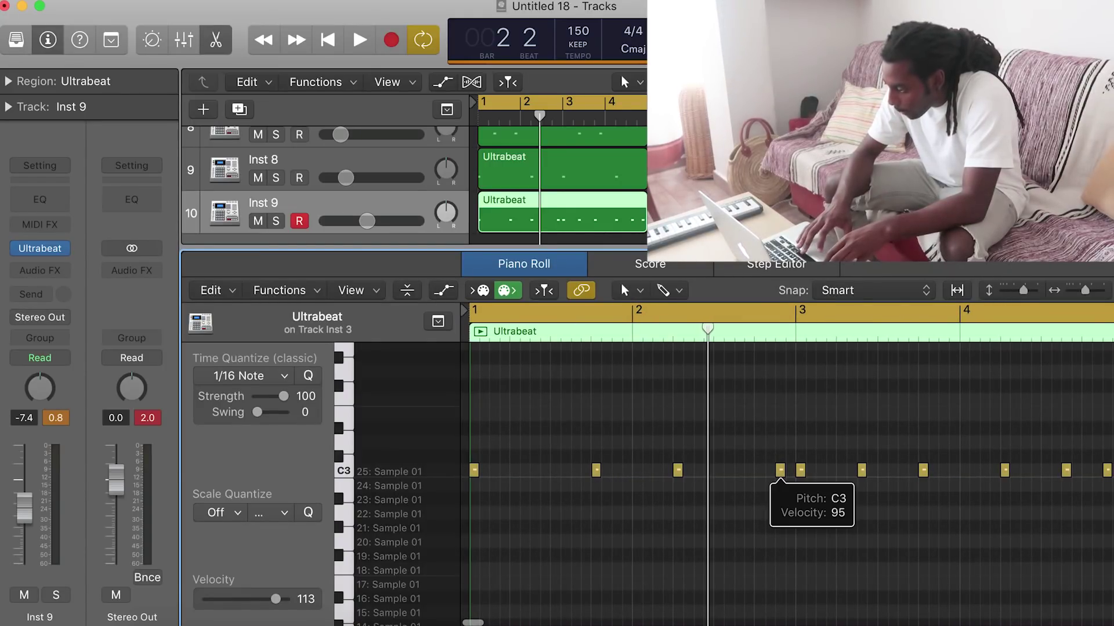
click(780, 471)
key(space)
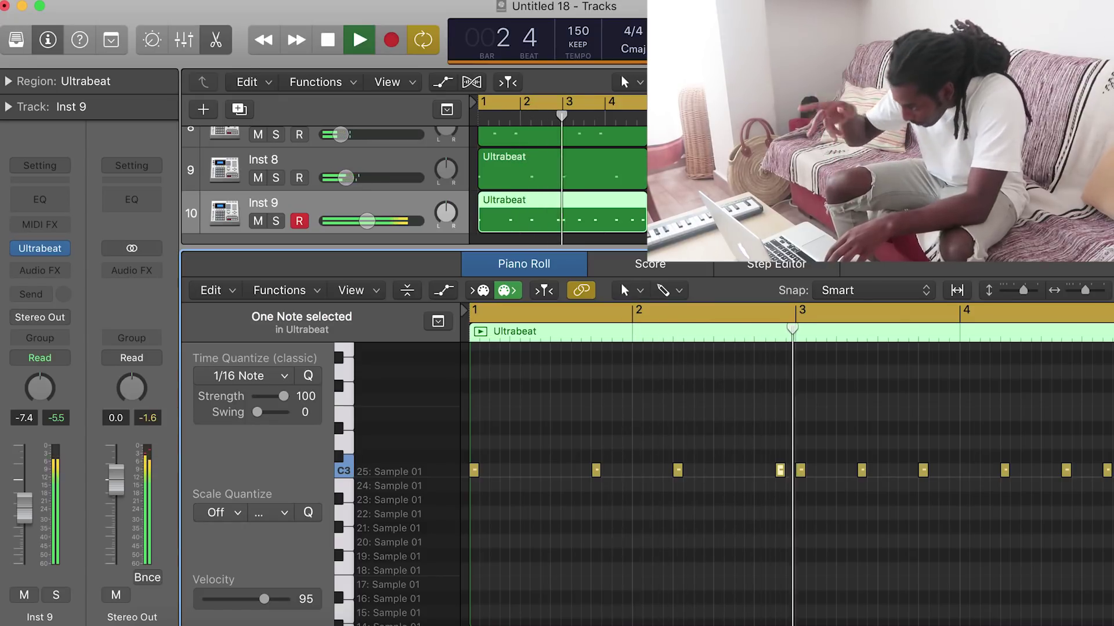
key(space)
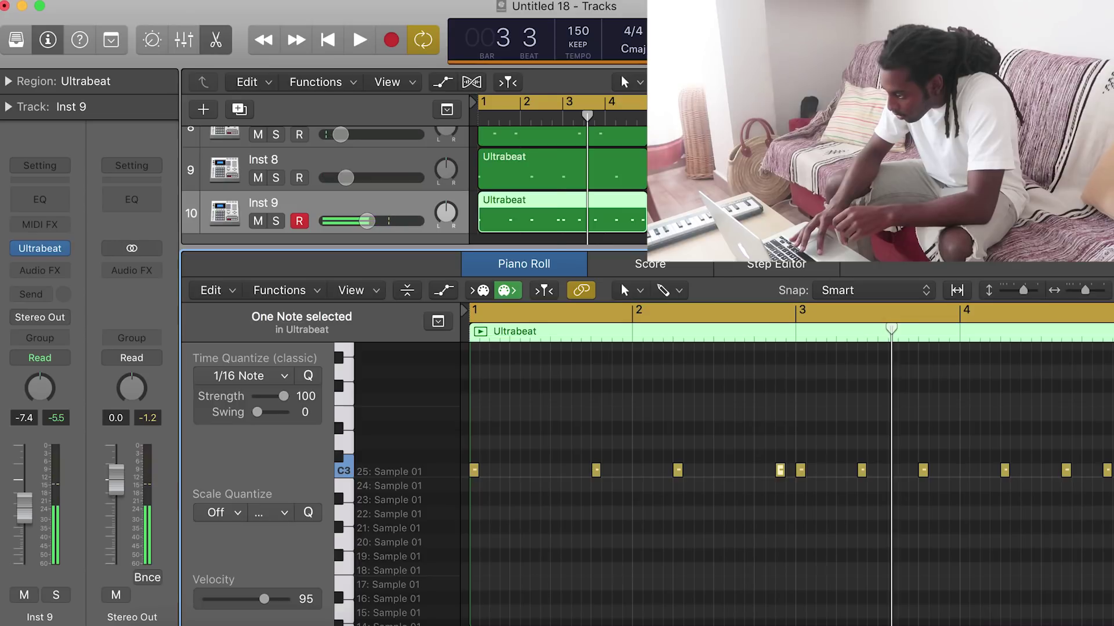
key(shift+Return)
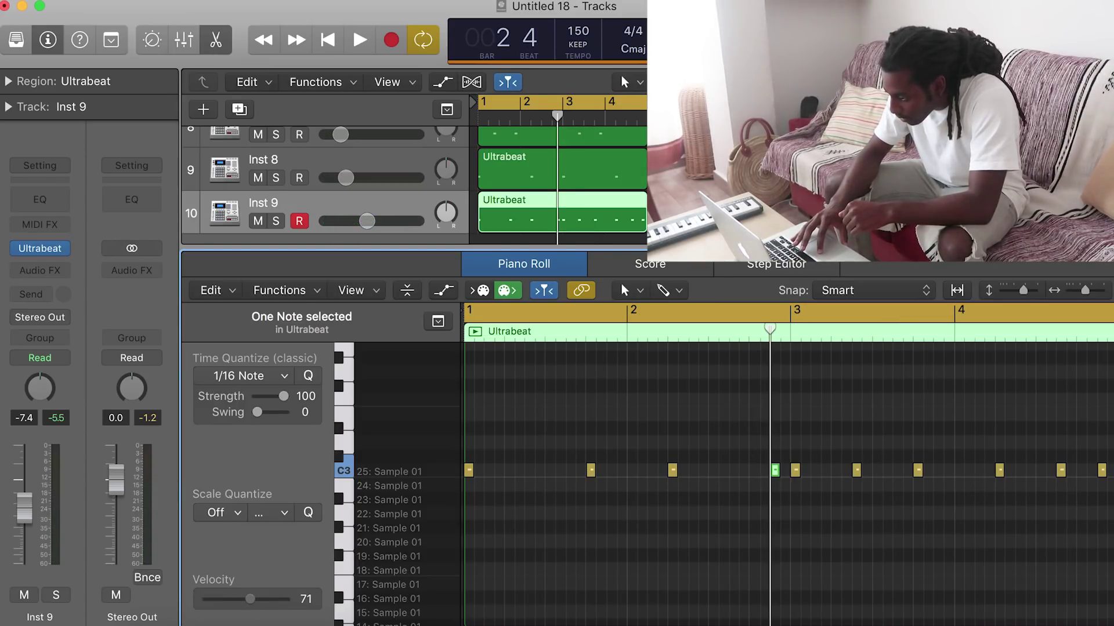
drag(254, 599, 255, 599)
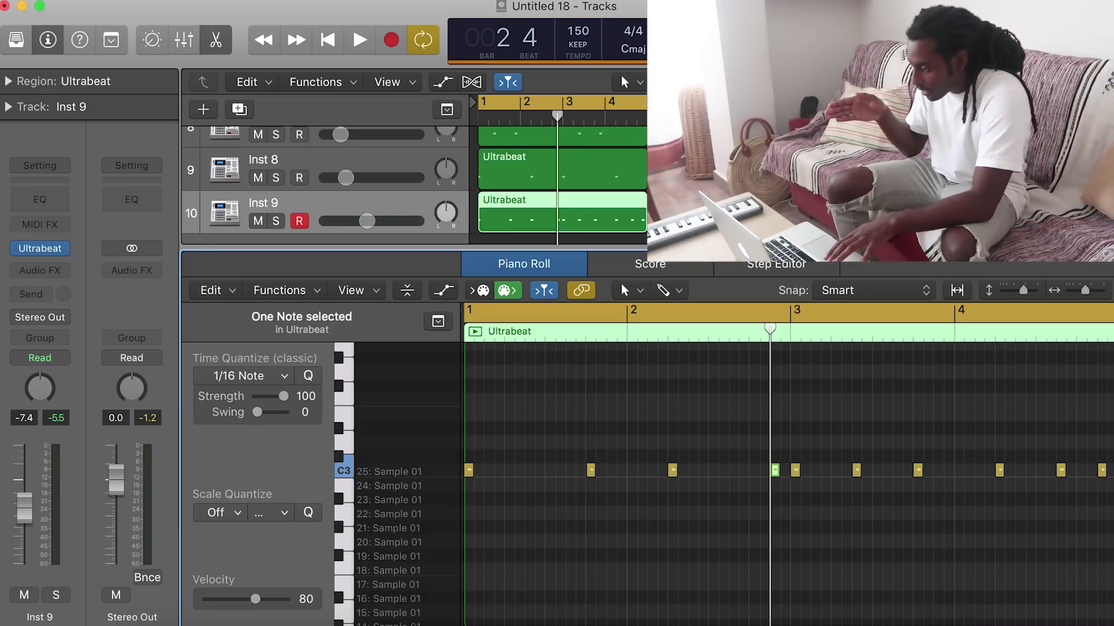
Set the velocity of the second note in bar 3 of Inst 9 to 89 during playback and close the Piano Roll.
key(space)
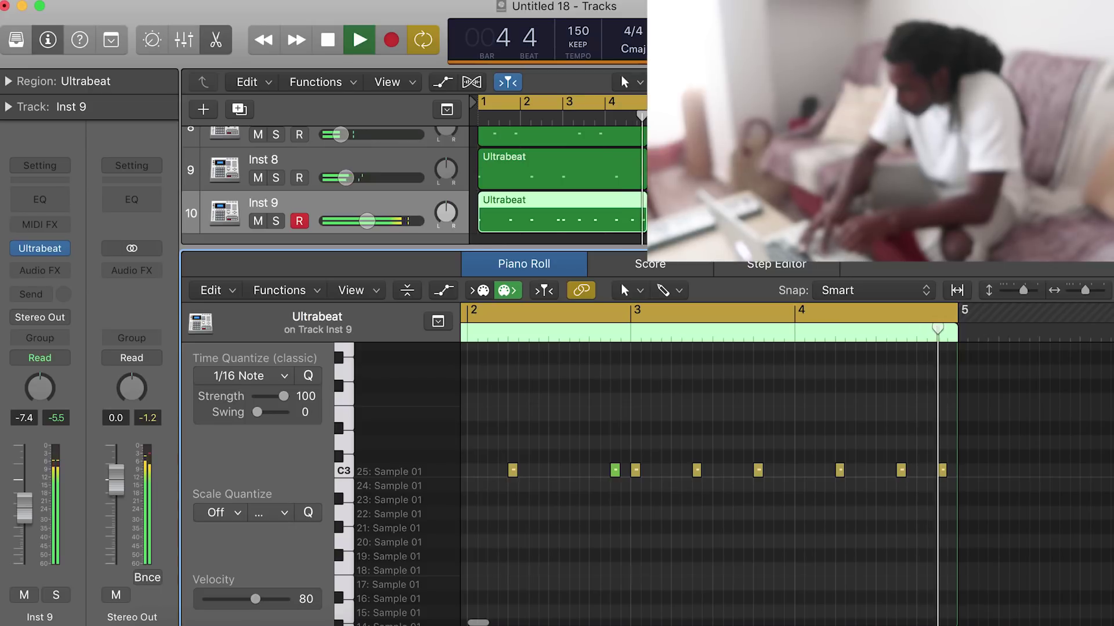
click(696, 471)
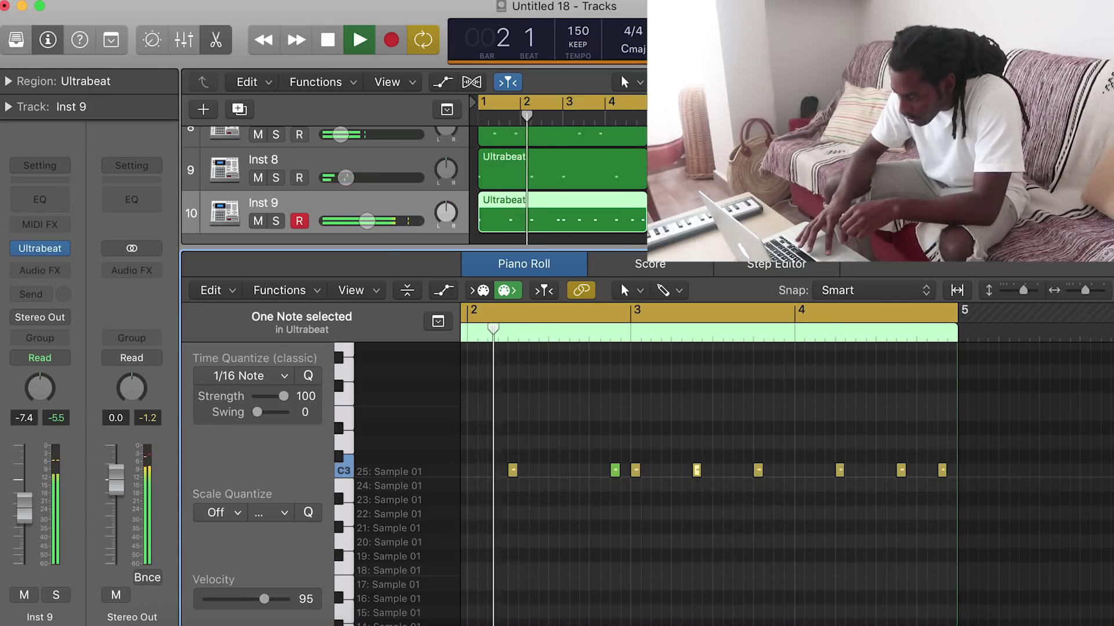
drag(264, 599, 261, 600)
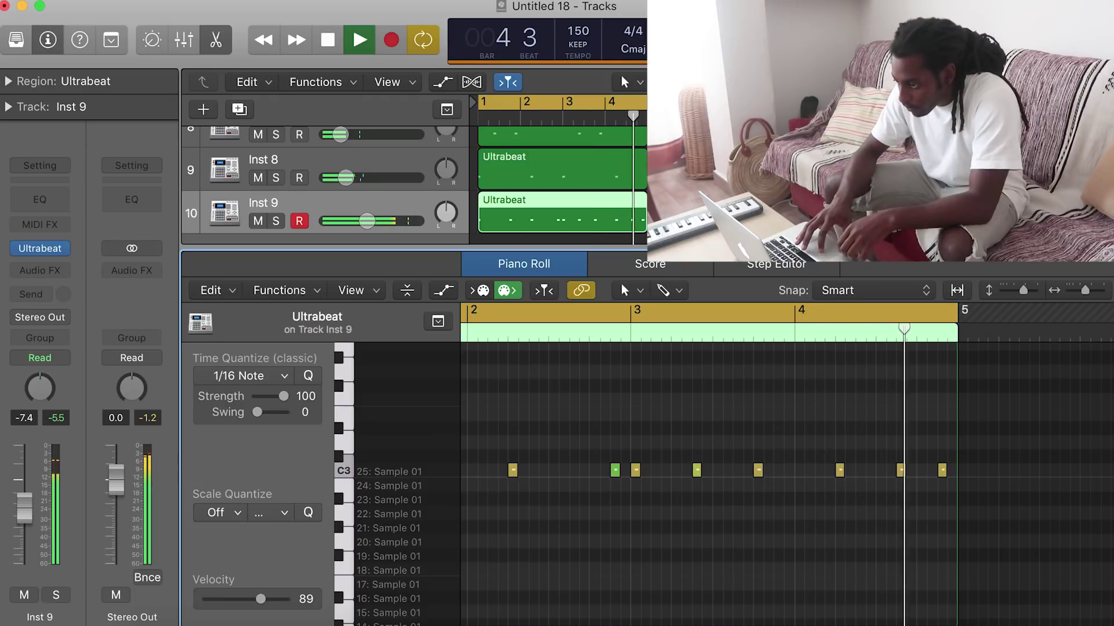
key(e)
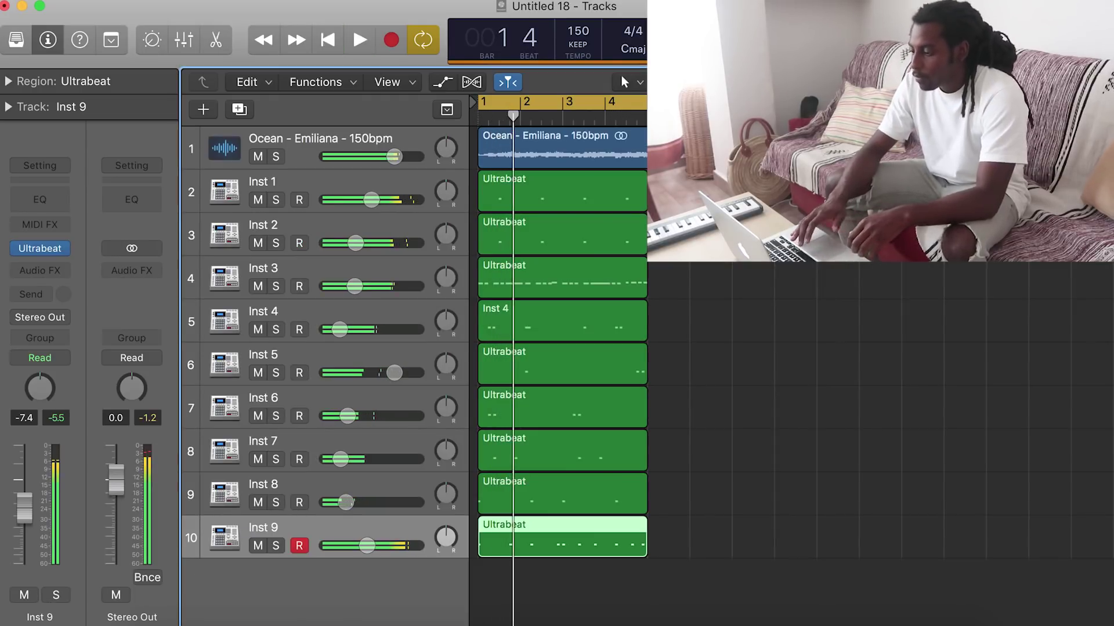